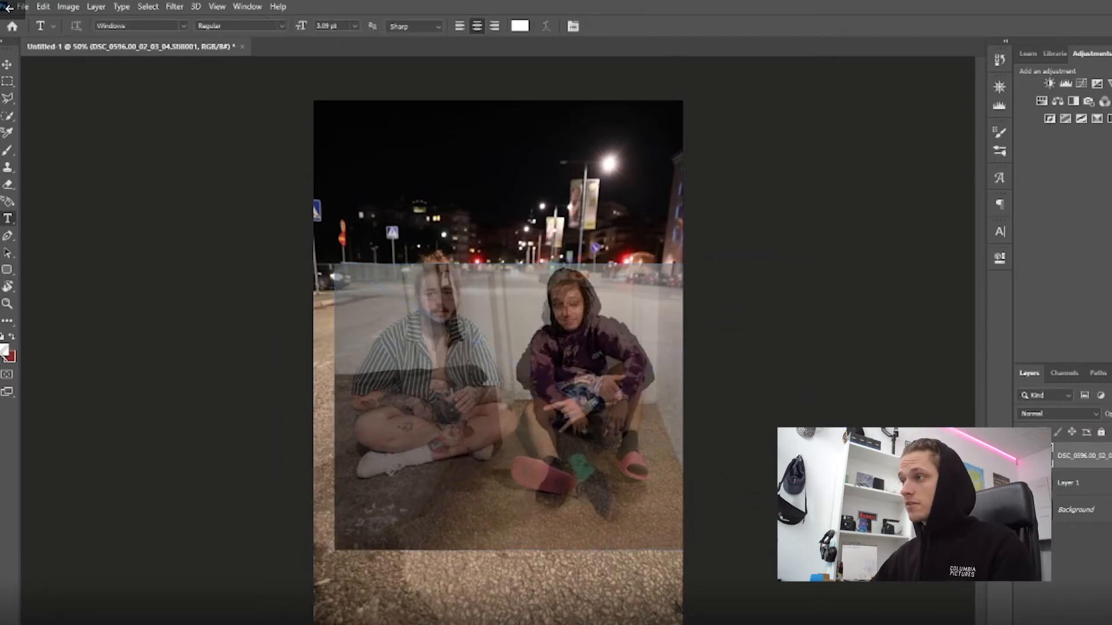
Restore the bedroom photo layer to 100% opacity and select the man in the black hoodie with the Quick Selection tool.
{"action": "key", "text": "0"}
{"action": "scroll", "coordinate": [602, 412], "scroll_direction": "up", "scroll_amount": 3}
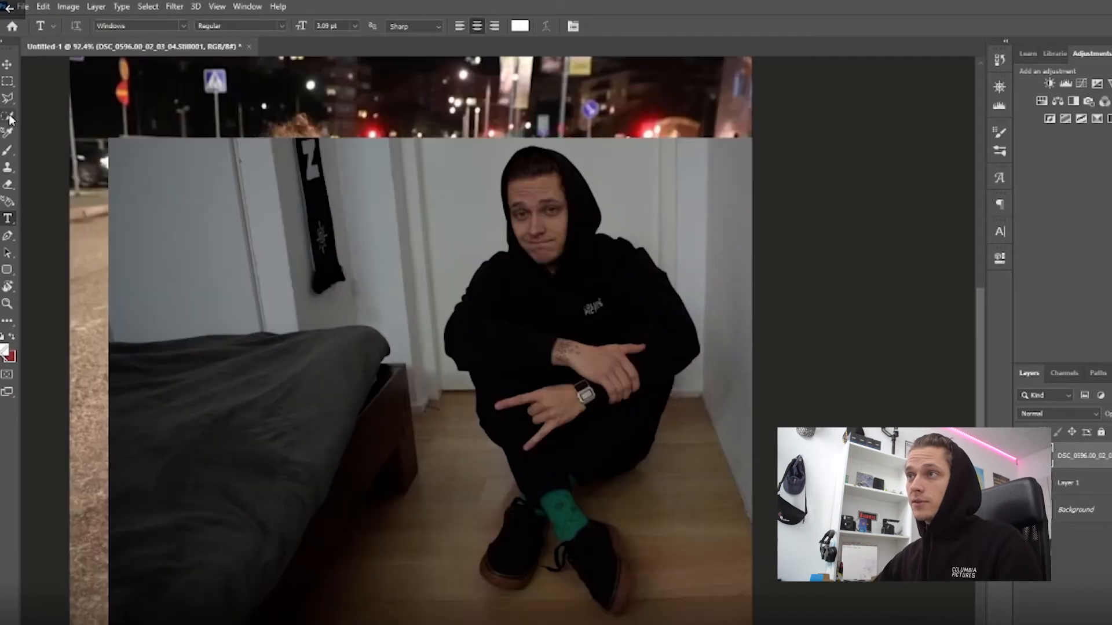
{"action": "left_click", "coordinate": [9, 114]}
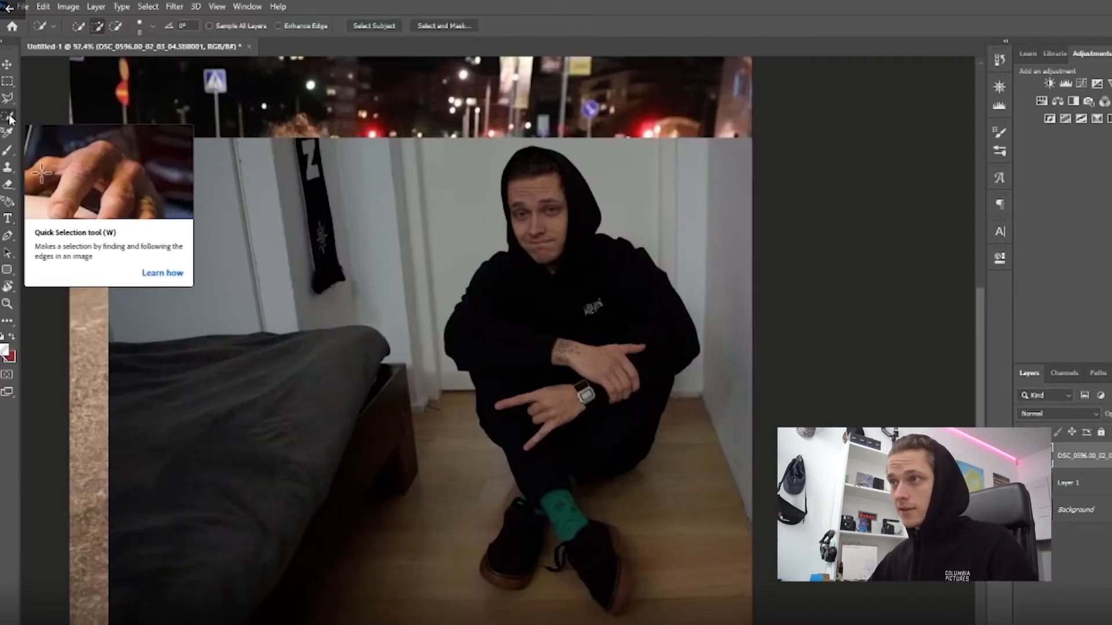
{"action": "right_click", "coordinate": [10, 117]}
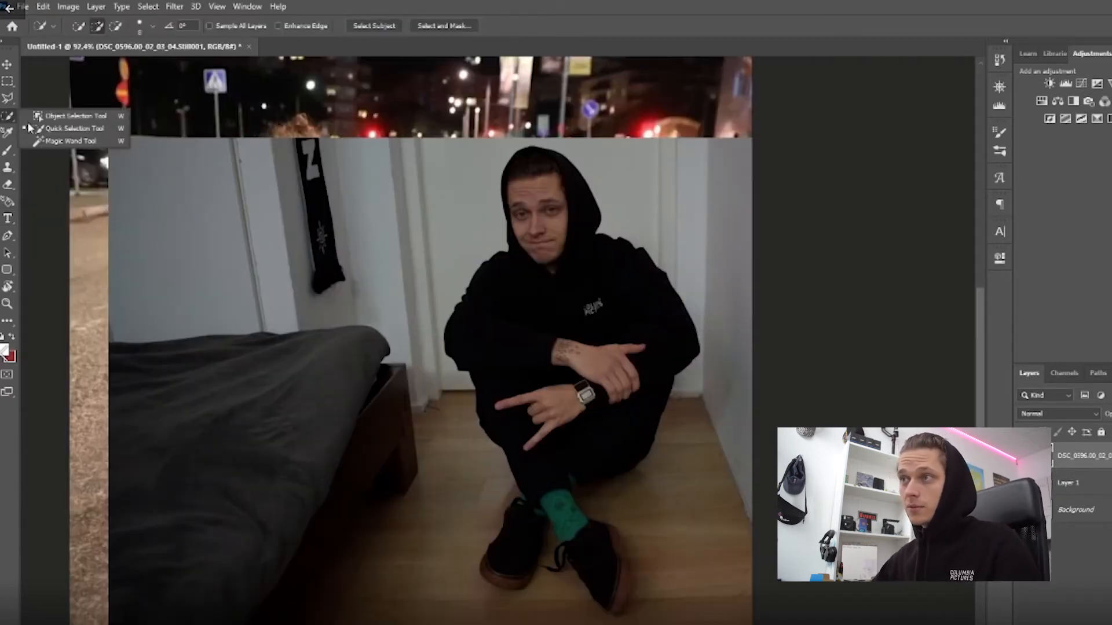
{"action": "left_click", "coordinate": [59, 129]}
{"action": "mouse_move", "coordinate": [553, 252]}
{"action": "left_mouse_down"}
{"action": "mouse_move", "coordinate": [570, 356]}
{"action": "mouse_move", "coordinate": [553, 265]}
{"action": "mouse_move", "coordinate": [632, 263]}
{"action": "mouse_move", "coordinate": [578, 285]}
{"action": "mouse_move", "coordinate": [592, 427]}
{"action": "mouse_move", "coordinate": [548, 481]}
{"action": "mouse_move", "coordinate": [557, 525]}
{"action": "mouse_move", "coordinate": [602, 572]}
{"action": "mouse_move", "coordinate": [606, 528]}
{"action": "mouse_move", "coordinate": [623, 573]}
{"action": "mouse_move", "coordinate": [619, 601]}
{"action": "mouse_move", "coordinate": [554, 553]}
{"action": "mouse_move", "coordinate": [521, 573]}
{"action": "left_mouse_up"}
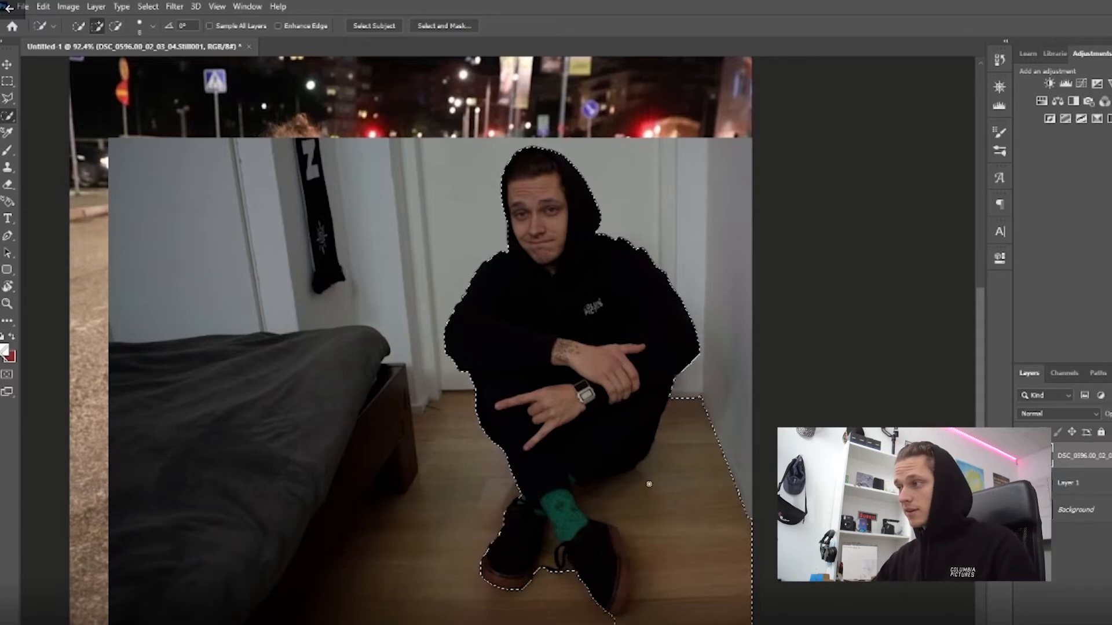
Subtract the wooden floor around the legs and shoes from the selection.
{"action": "scroll", "coordinate": [644, 495], "scroll_direction": "down", "scroll_amount": 1}
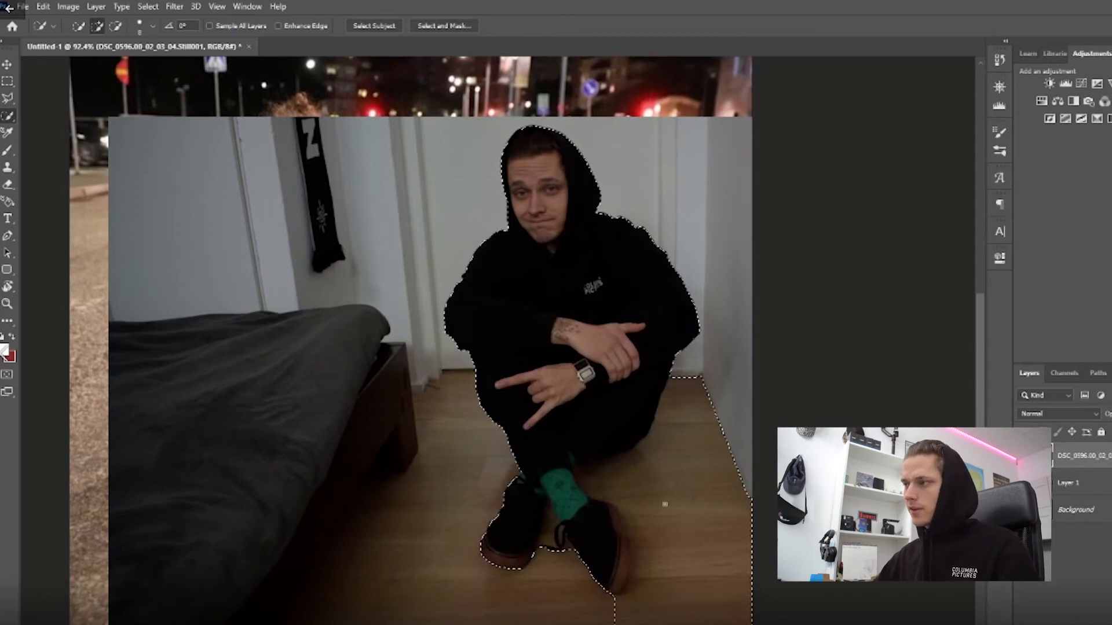
{"action": "key", "text": "alt"}
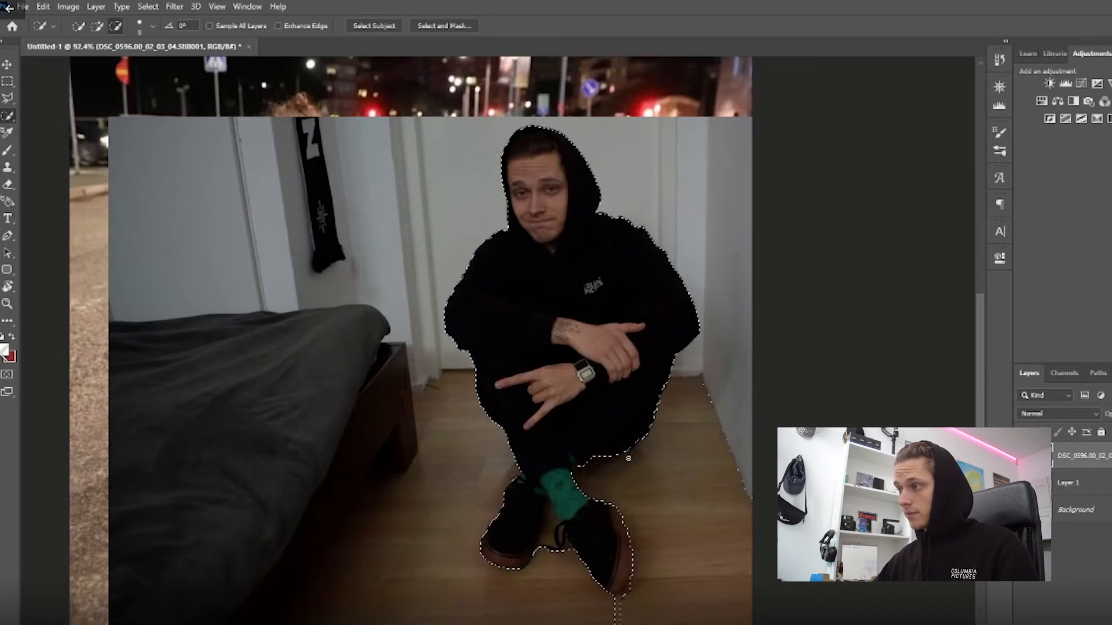
{"action": "left_click_drag", "start_coordinate": [634, 541], "coordinate": [741, 507]}
{"action": "key", "text": "alt"}
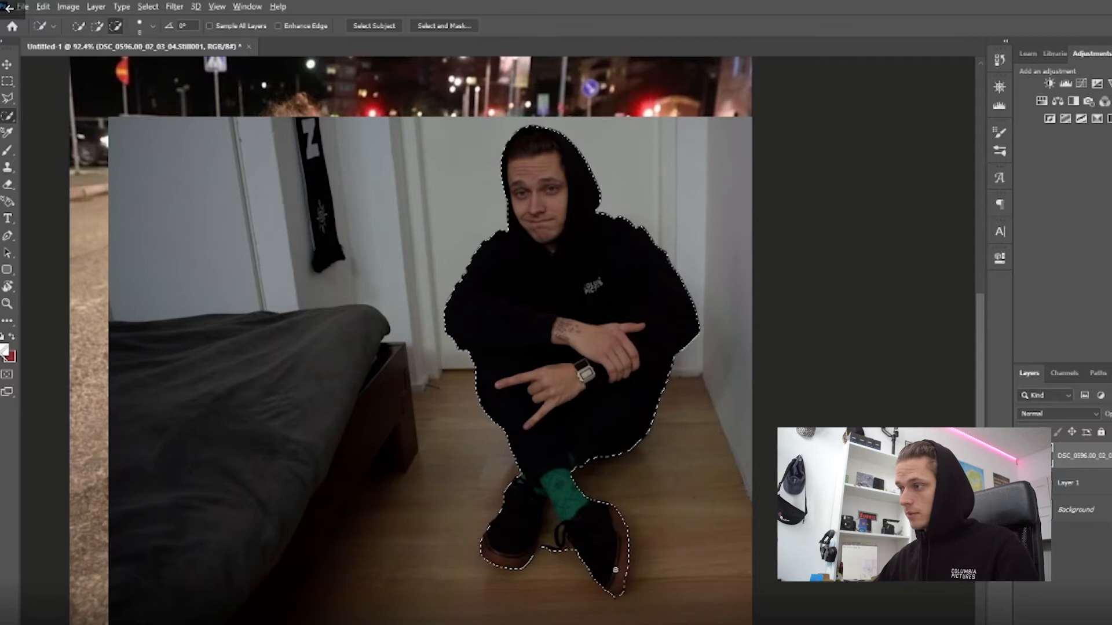
{"action": "left_click_drag", "start_coordinate": [622, 570], "coordinate": [628, 586]}
{"action": "key", "text": "alt"}
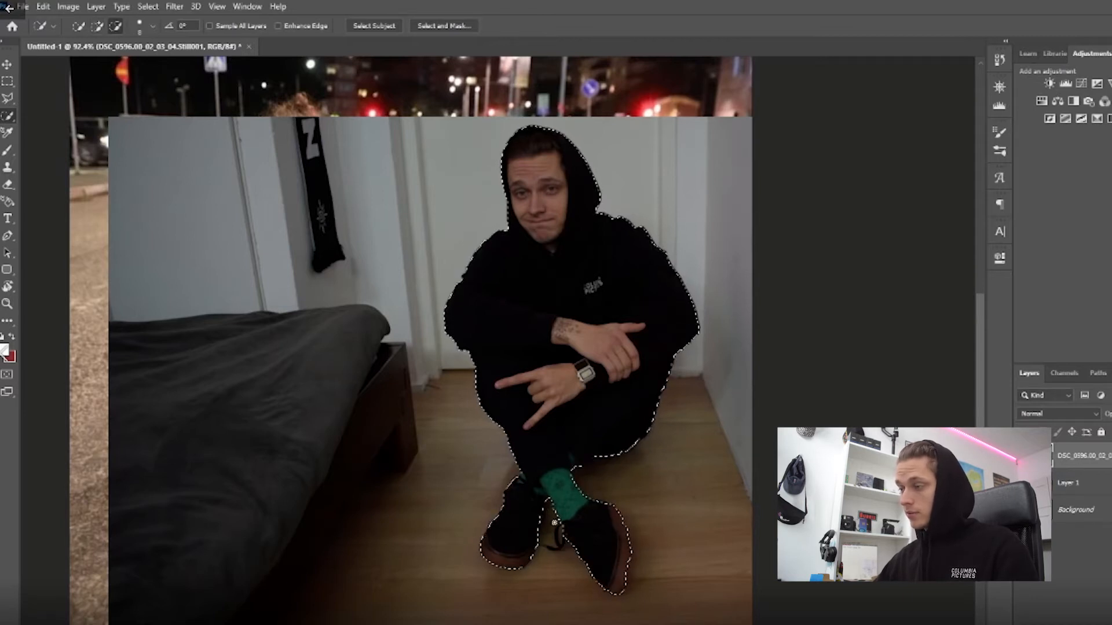
Add the loose shoelace between the shoes to the selection.
{"action": "scroll", "coordinate": [550, 536], "scroll_direction": "up", "scroll_amount": 5}
{"action": "scroll", "coordinate": [549, 536], "scroll_direction": "down", "scroll_amount": 4}
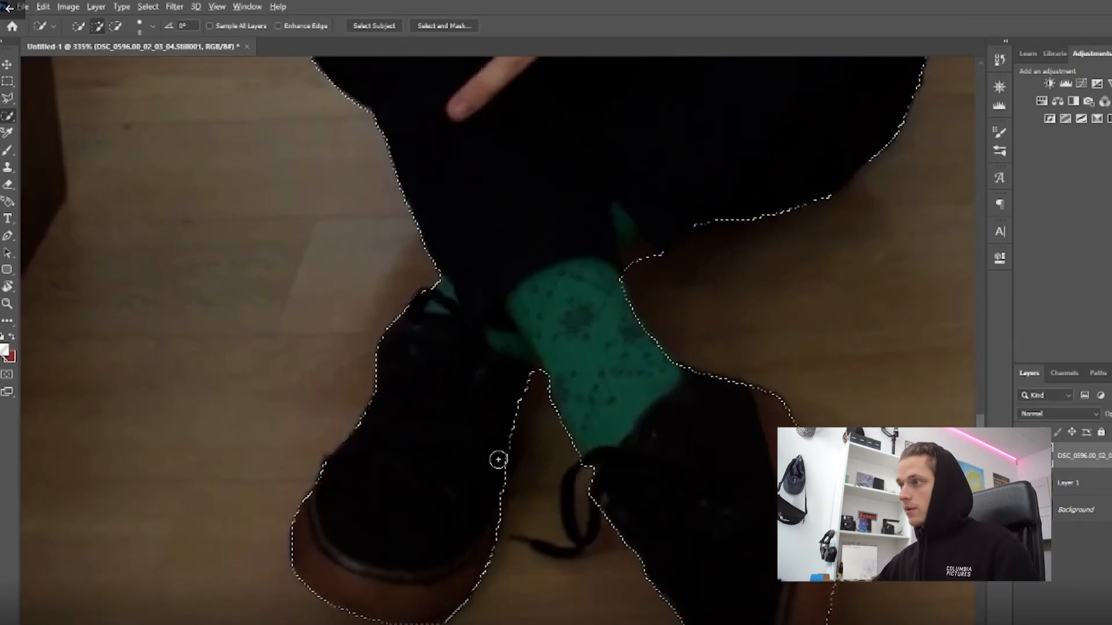
{"action": "mouse_move", "coordinate": [578, 539]}
{"action": "left_mouse_down"}
{"action": "mouse_move", "coordinate": [521, 538]}
{"action": "mouse_move", "coordinate": [576, 528]}
{"action": "left_mouse_up"}
{"action": "key", "text": "ctrl+0"}
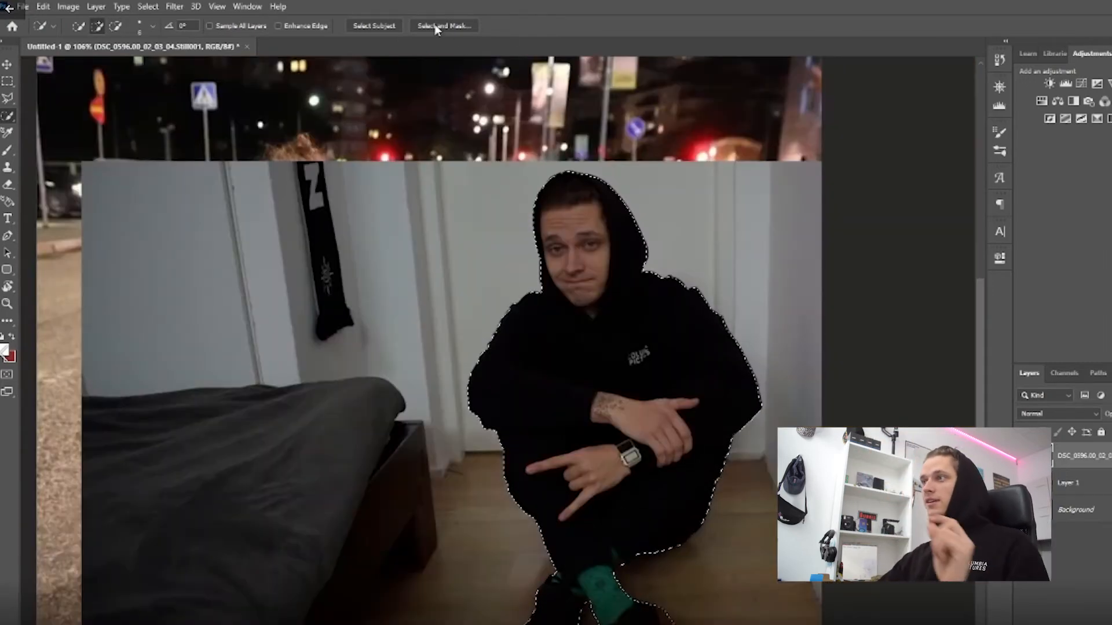
Refine the selection edge in Select and Mask with Smooth 15 and Feather 1.7 px, and apply it.
{"action": "left_click", "coordinate": [435, 25]}
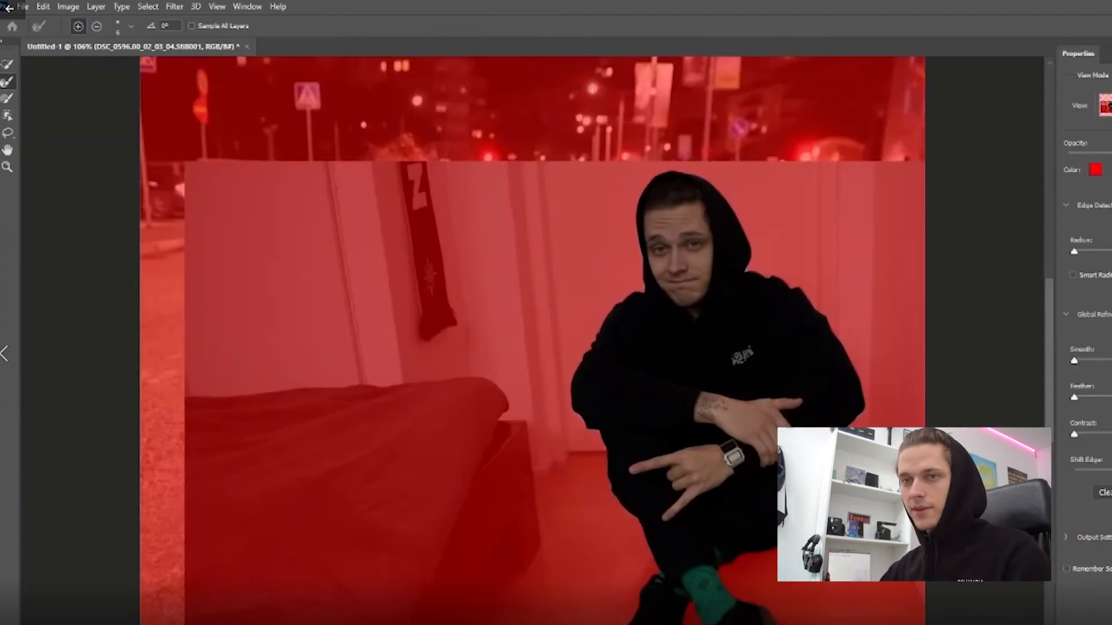
{"action": "scroll", "coordinate": [664, 221], "scroll_direction": "down", "scroll_amount": 3}
{"action": "scroll", "coordinate": [669, 342], "scroll_direction": "up", "scroll_amount": 3}
{"action": "scroll", "coordinate": [669, 343], "scroll_direction": "down", "scroll_amount": 2}
{"action": "scroll", "coordinate": [725, 483], "scroll_direction": "up", "scroll_amount": 2}
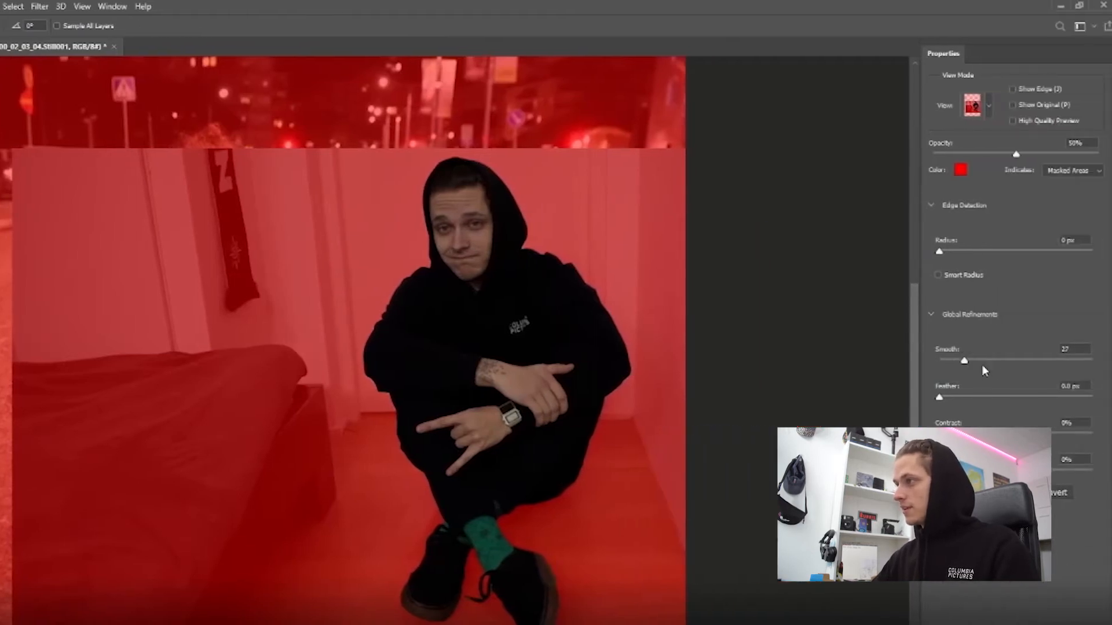
{"action": "left_click_drag", "start_coordinate": [964, 361], "coordinate": [961, 361]}
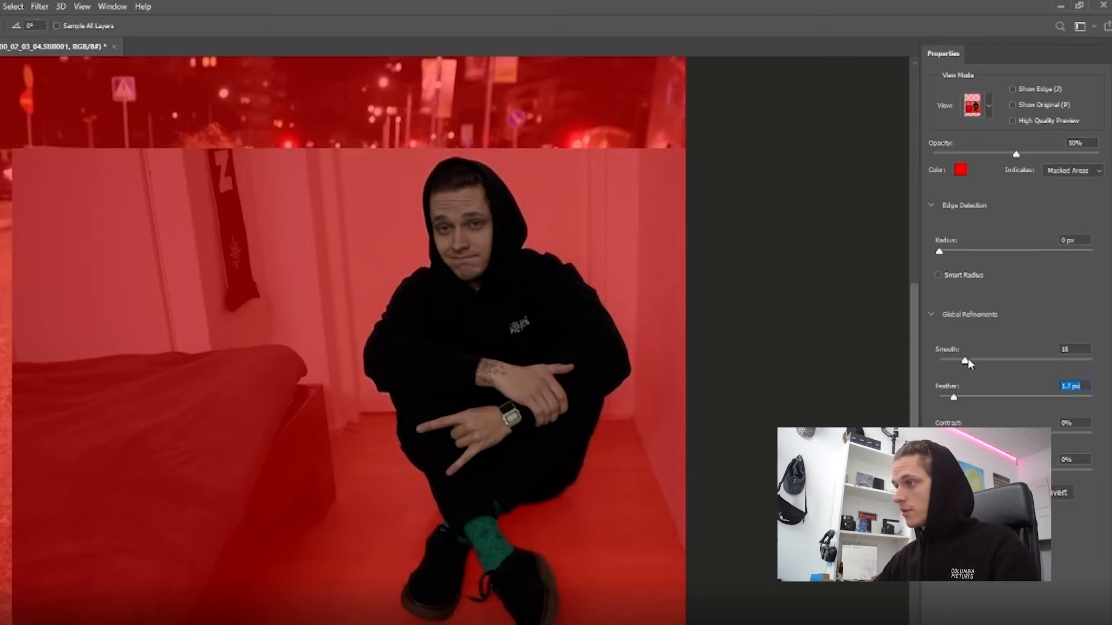
{"action": "key", "text": "Return"}
Copy the selected man to a new layer and hide the original bedroom photo layer.
{"action": "scroll", "coordinate": [422, 377], "scroll_direction": "down", "scroll_amount": 5}
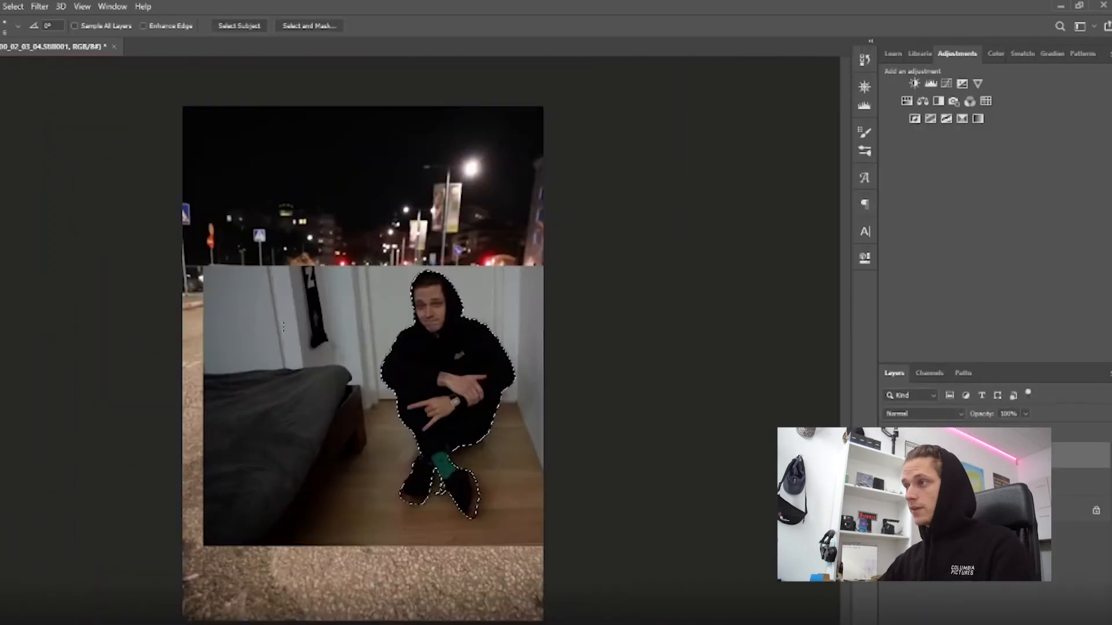
{"action": "key", "text": "ctrl+j"}
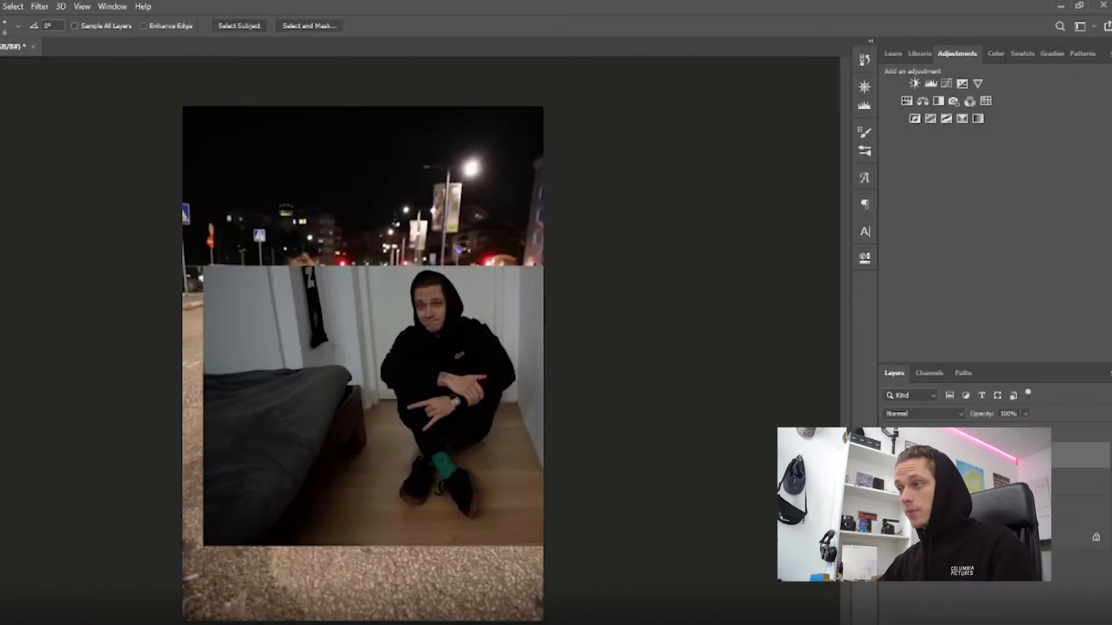
{"action": "left_click", "coordinate": [890, 481]}
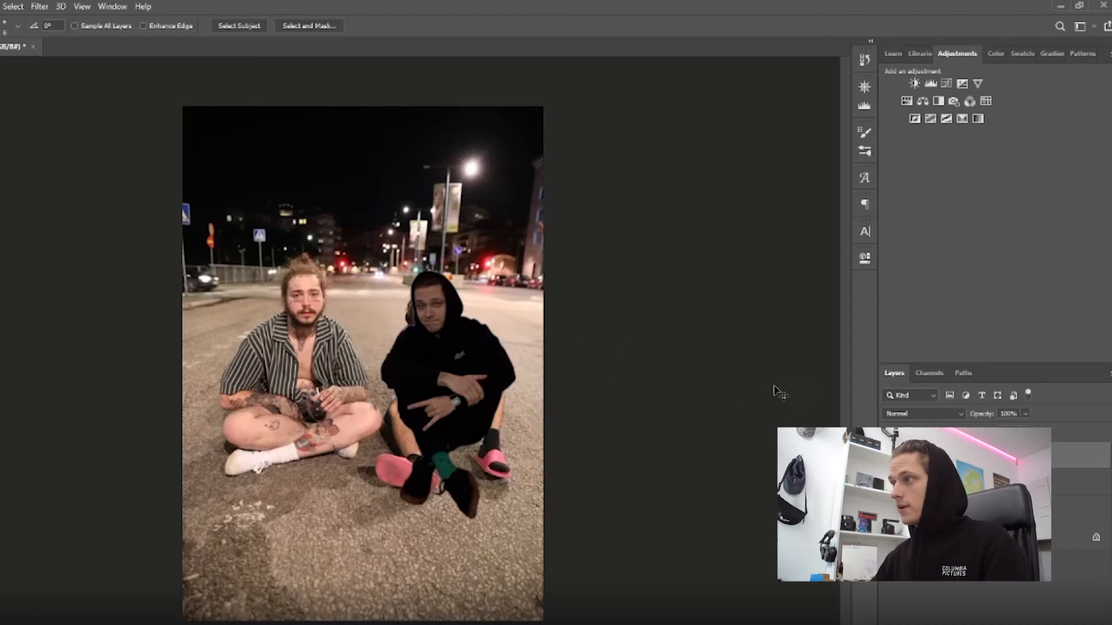
Scale and position the cutout over the man in the purple hoodie, then hide it and make the street photo layer active.
{"action": "key", "text": "ctrl+t"}
{"action": "mouse_move", "coordinate": [446, 417]}
{"action": "left_mouse_down"}
{"action": "mouse_move", "coordinate": [375, 369]}
{"action": "mouse_move", "coordinate": [324, 370]}
{"action": "mouse_move", "coordinate": [451, 395]}
{"action": "mouse_move", "coordinate": [452, 416]}
{"action": "left_mouse_up"}
{"action": "left_click_drag", "start_coordinate": [515, 524], "coordinate": [539, 552]}
{"action": "left_click_drag", "start_coordinate": [499, 489], "coordinate": [498, 486]}
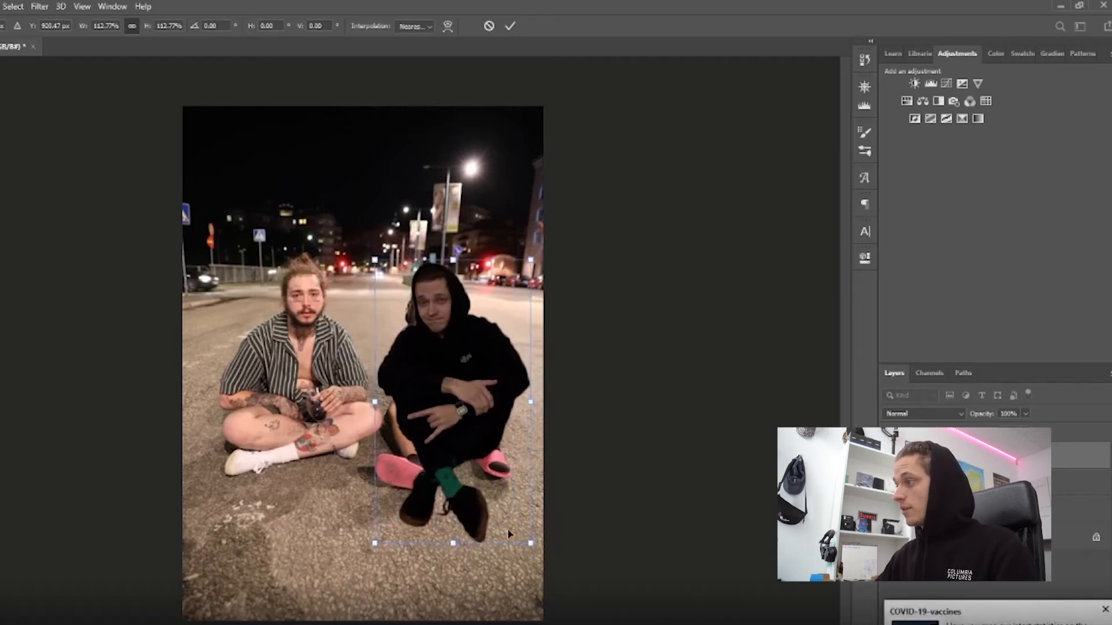
{"action": "left_click_drag", "start_coordinate": [529, 544], "coordinate": [510, 453]}
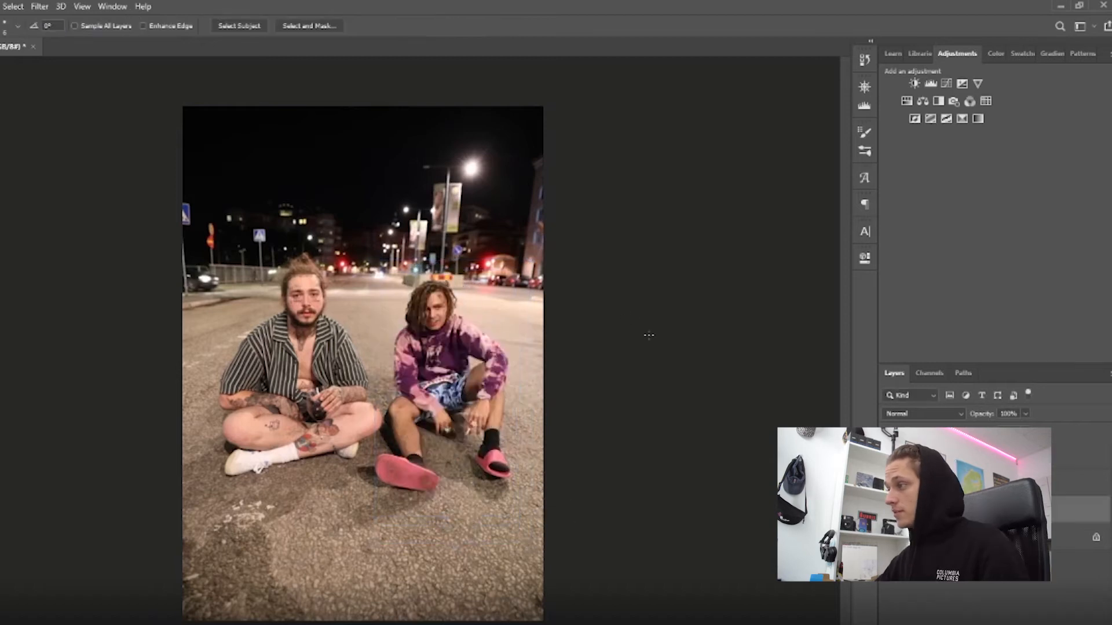
{"action": "scroll", "coordinate": [570, 343], "scroll_direction": "up", "scroll_amount": 3}
{"action": "scroll", "coordinate": [212, 452], "scroll_direction": "up", "scroll_amount": 3}
{"action": "scroll", "coordinate": [209, 429], "scroll_direction": "down", "scroll_amount": 4}
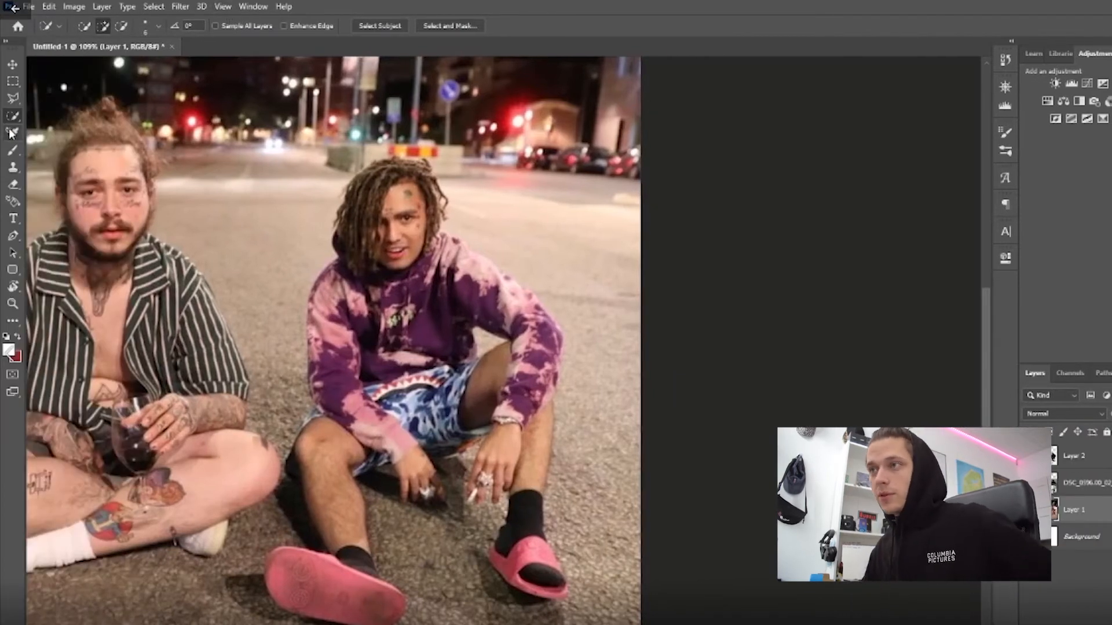
{"action": "key", "text": "i"}
{"action": "left_click", "coordinate": [13, 322]}
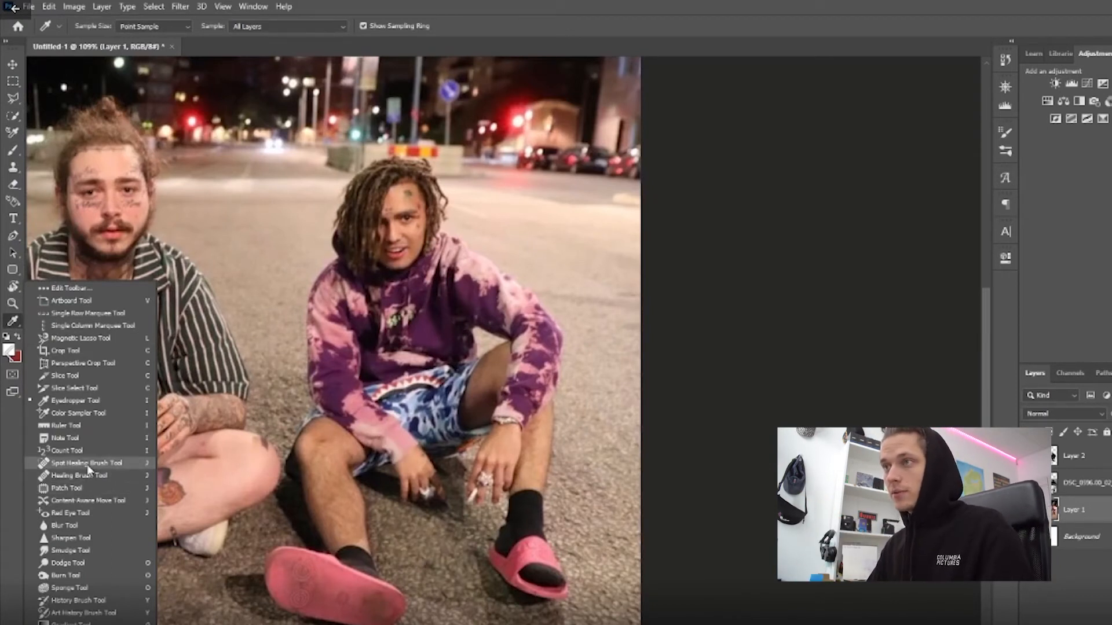
{"action": "left_click", "coordinate": [368, 343]}
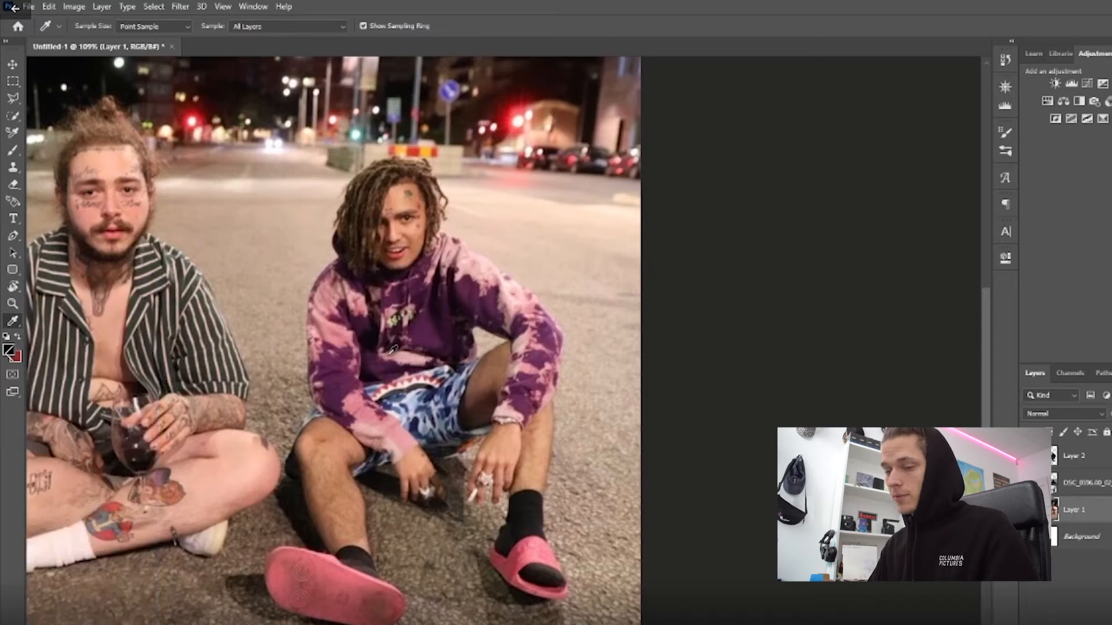
Paint asphalt over the large pink slipper in the foreground with the Clone Stamp tool on Layer 1.
{"action": "key", "text": "s"}
{"action": "scroll", "coordinate": [231, 360], "scroll_direction": "down", "scroll_amount": 3}
{"action": "scroll", "coordinate": [228, 355], "scroll_direction": "up", "scroll_amount": 4}
{"action": "scroll", "coordinate": [228, 347], "scroll_direction": "down", "scroll_amount": 2}
{"action": "scroll", "coordinate": [400, 562], "scroll_direction": "down", "scroll_amount": 2}
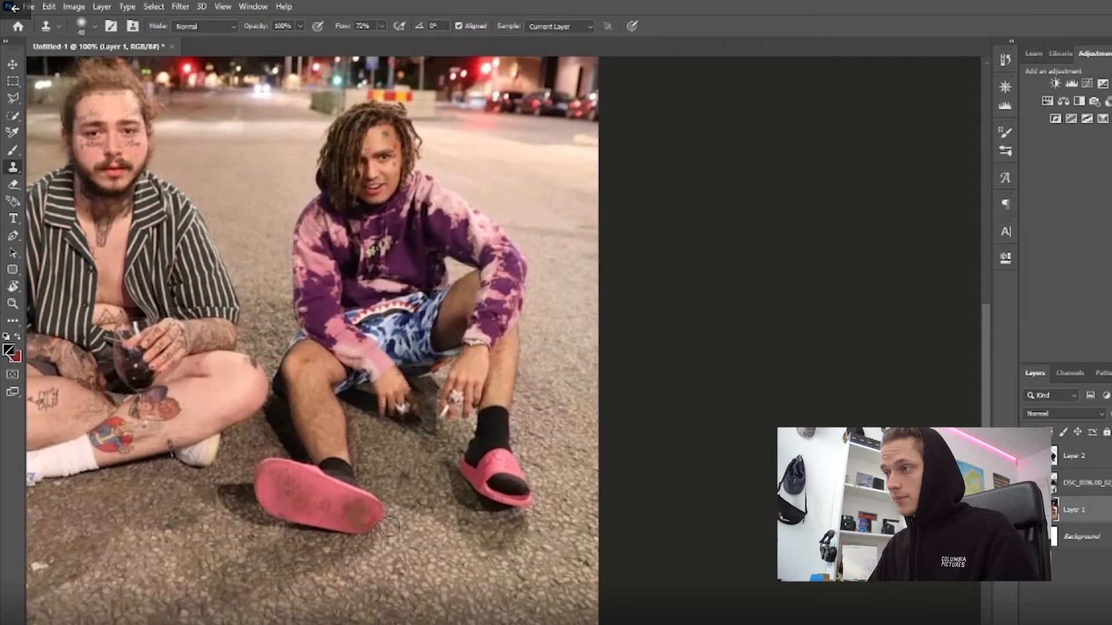
{"action": "mouse_move", "coordinate": [365, 526]}
{"action": "left_mouse_down"}
{"action": "mouse_move", "coordinate": [370, 519]}
{"action": "mouse_move", "coordinate": [343, 521]}
{"action": "left_mouse_up"}
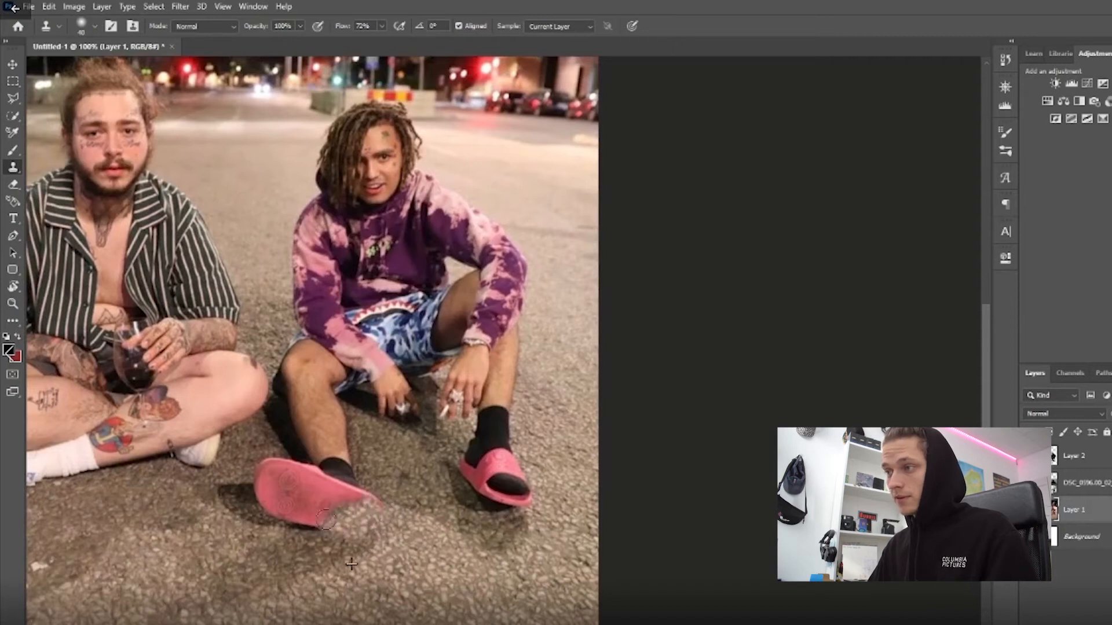
{"action": "mouse_move", "coordinate": [269, 512]}
{"action": "left_mouse_down"}
{"action": "mouse_move", "coordinate": [272, 490]}
{"action": "mouse_move", "coordinate": [253, 483]}
{"action": "mouse_move", "coordinate": [272, 497]}
{"action": "mouse_move", "coordinate": [292, 459]}
{"action": "mouse_move", "coordinate": [279, 462]}
{"action": "mouse_move", "coordinate": [309, 484]}
{"action": "mouse_move", "coordinate": [263, 477]}
{"action": "left_mouse_up"}
{"action": "mouse_move", "coordinate": [323, 527]}
{"action": "left_mouse_down"}
{"action": "mouse_move", "coordinate": [276, 509]}
{"action": "mouse_move", "coordinate": [327, 505]}
{"action": "left_mouse_up"}
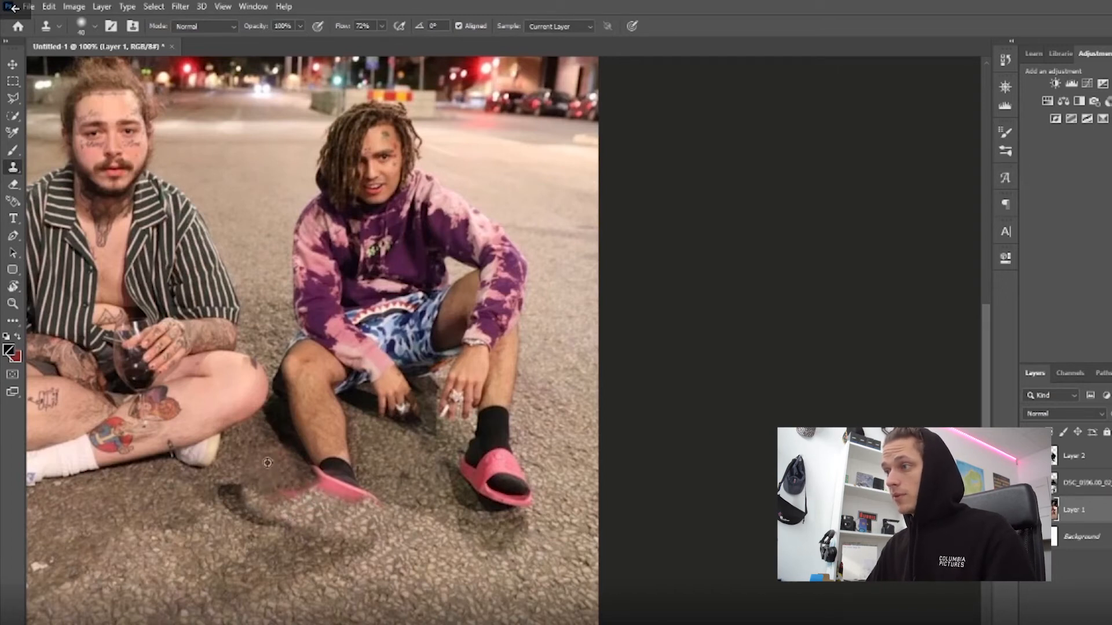
{"action": "left_click_drag", "start_coordinate": [272, 501], "coordinate": [317, 489]}
{"action": "mouse_move", "coordinate": [413, 491]}
{"action": "left_mouse_down"}
{"action": "mouse_move", "coordinate": [373, 500]}
{"action": "mouse_move", "coordinate": [322, 478]}
{"action": "mouse_move", "coordinate": [338, 468]}
{"action": "mouse_move", "coordinate": [310, 486]}
{"action": "left_mouse_up"}
Clone pavement over the other slipper and lower leg, and over the head and upper body of the man in the purple hoodie.
{"action": "mouse_move", "coordinate": [504, 492]}
{"action": "left_mouse_down"}
{"action": "mouse_move", "coordinate": [519, 475]}
{"action": "mouse_move", "coordinate": [498, 365]}
{"action": "left_mouse_up"}
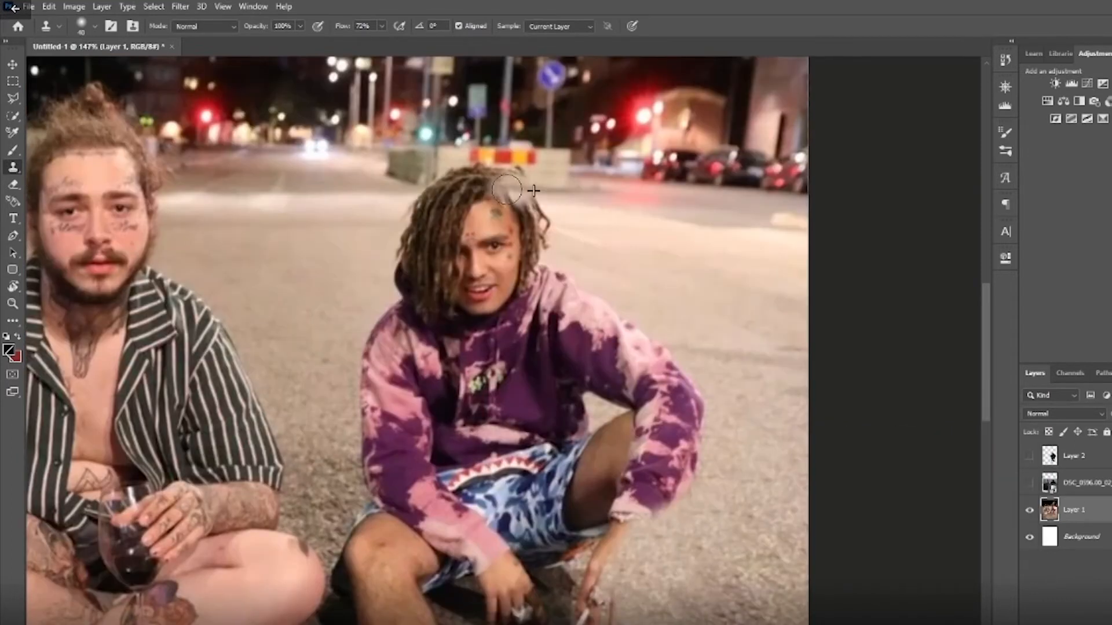
{"action": "mouse_move", "coordinate": [506, 188]}
{"action": "left_mouse_down"}
{"action": "mouse_move", "coordinate": [538, 188]}
{"action": "mouse_move", "coordinate": [463, 205]}
{"action": "mouse_move", "coordinate": [493, 222]}
{"action": "mouse_move", "coordinate": [498, 250]}
{"action": "mouse_move", "coordinate": [445, 292]}
{"action": "mouse_move", "coordinate": [403, 427]}
{"action": "mouse_move", "coordinate": [457, 466]}
{"action": "mouse_move", "coordinate": [645, 339]}
{"action": "left_mouse_up"}
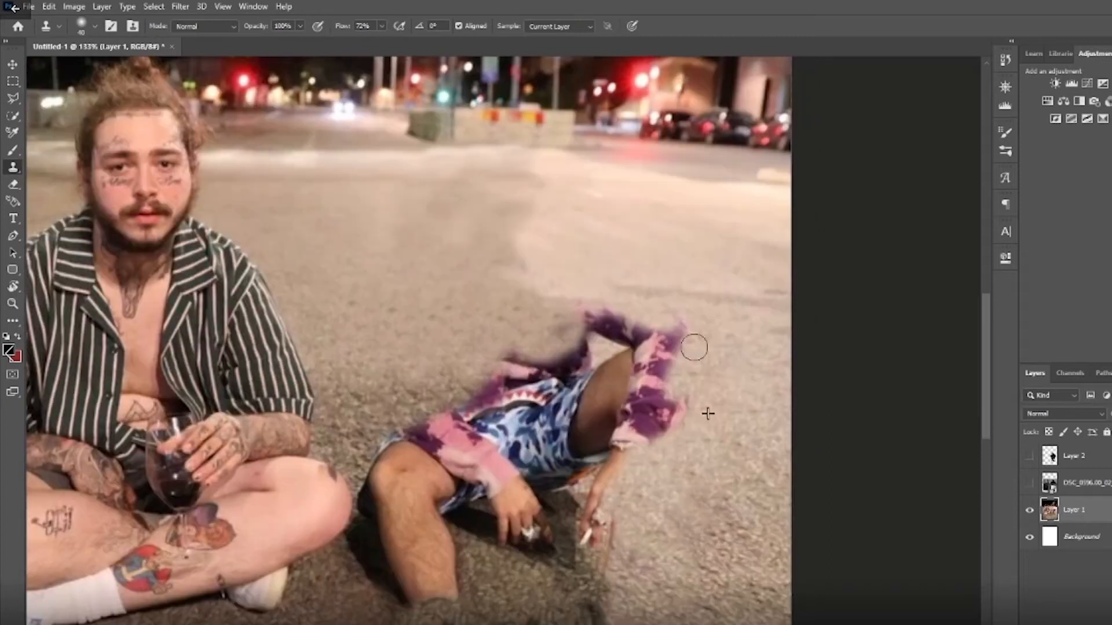
{"action": "left_click_drag", "start_coordinate": [692, 344], "coordinate": [625, 341]}
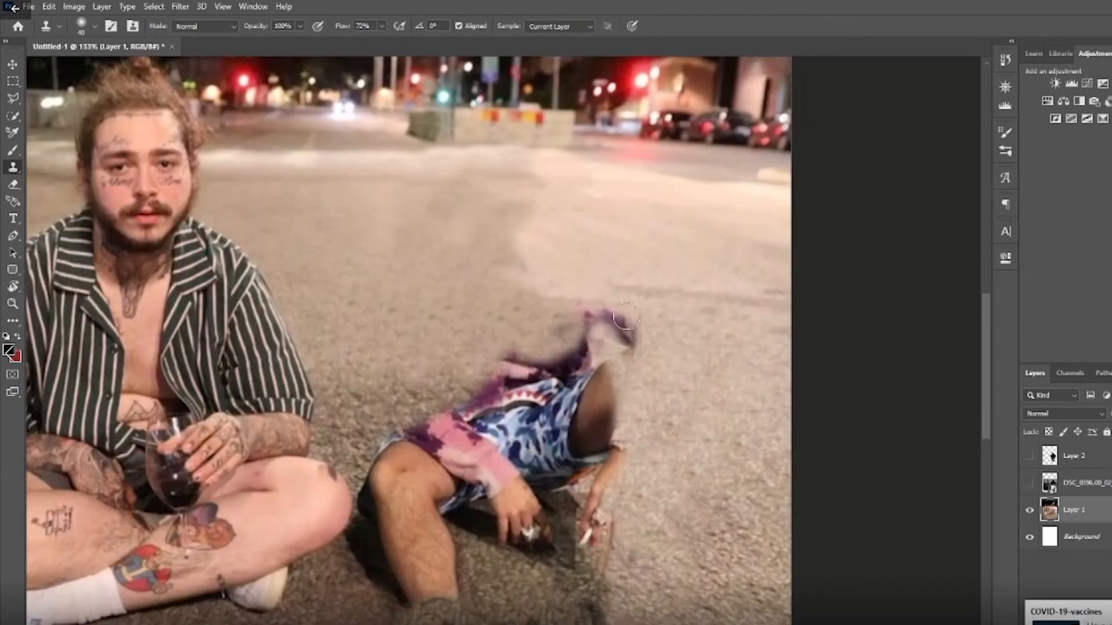
Show the cutout layer again and clone asphalt over the bare leg sticking out beside the cutout.
{"action": "scroll", "coordinate": [530, 458], "scroll_direction": "down", "scroll_amount": 5}
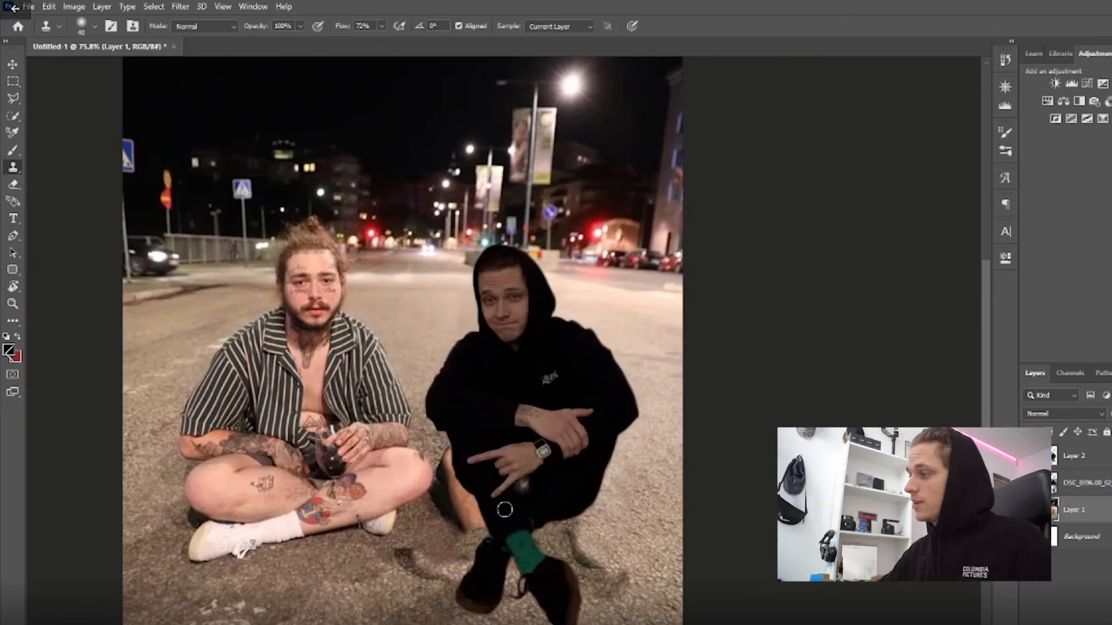
{"action": "scroll", "coordinate": [442, 524], "scroll_direction": "up", "scroll_amount": 6}
{"action": "scroll", "coordinate": [657, 436], "scroll_direction": "down", "scroll_amount": 2}
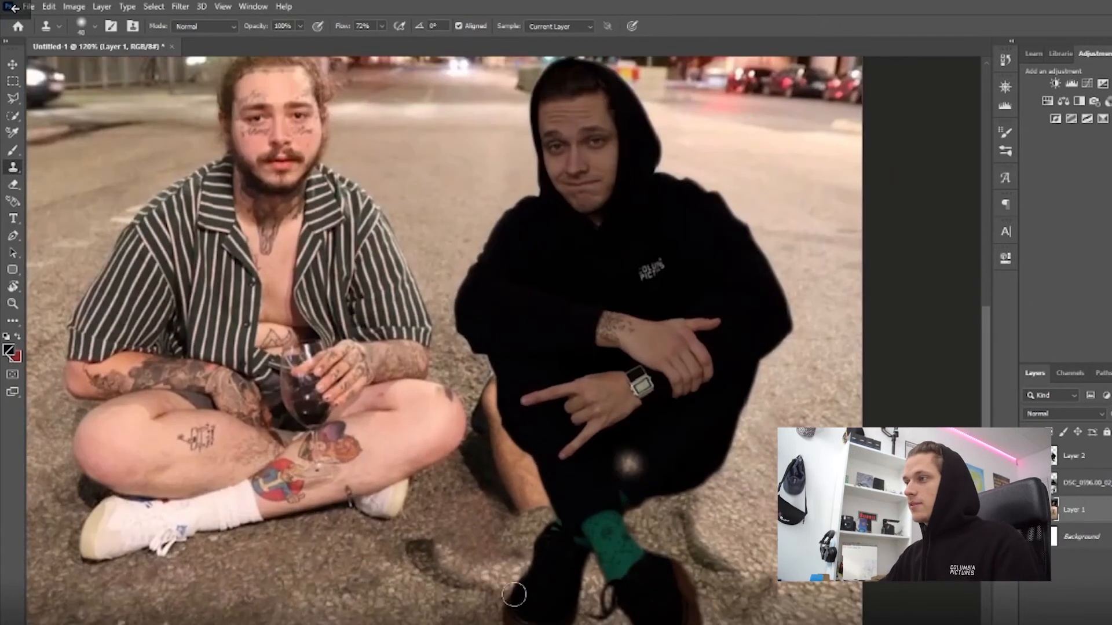
{"action": "mouse_move", "coordinate": [525, 513]}
{"action": "left_mouse_down"}
{"action": "mouse_move", "coordinate": [509, 513]}
{"action": "mouse_move", "coordinate": [523, 502]}
{"action": "mouse_move", "coordinate": [505, 489]}
{"action": "mouse_move", "coordinate": [467, 487]}
{"action": "mouse_move", "coordinate": [484, 479]}
{"action": "mouse_move", "coordinate": [477, 446]}
{"action": "left_mouse_up"}
{"action": "left_click", "coordinate": [505, 514], "text": "alt"}
{"action": "mouse_move", "coordinate": [534, 480]}
{"action": "left_mouse_down"}
{"action": "mouse_move", "coordinate": [498, 444]}
{"action": "mouse_move", "coordinate": [499, 388]}
{"action": "mouse_move", "coordinate": [475, 401]}
{"action": "mouse_move", "coordinate": [498, 425]}
{"action": "left_mouse_up"}
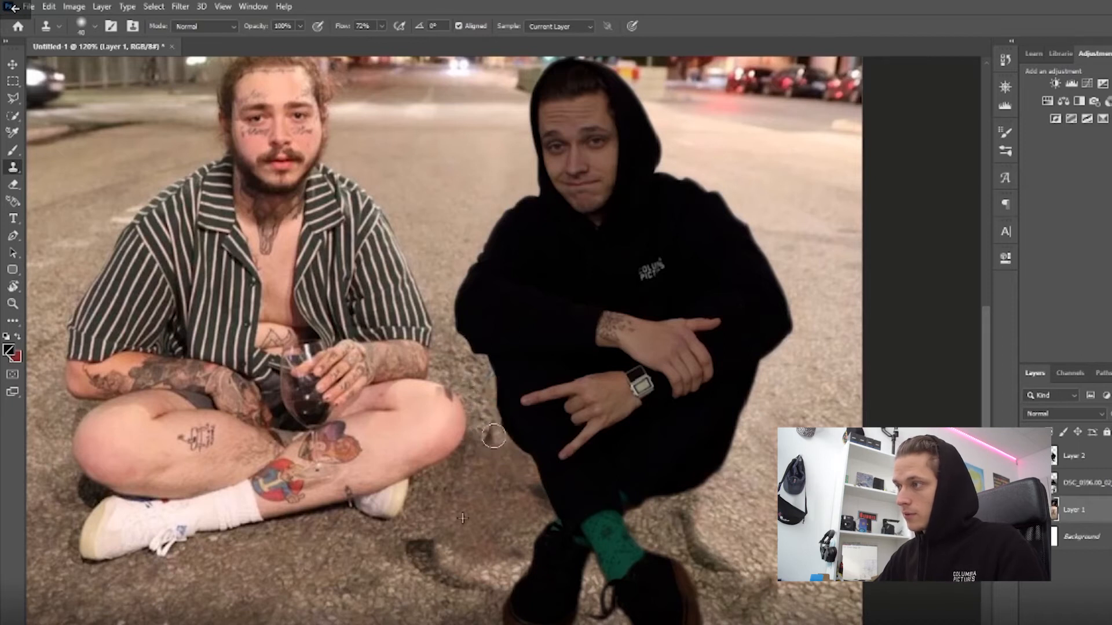
Clone asphalt over the leftover shadow on the ground to the right of the cutout's shoes.
{"action": "scroll", "coordinate": [608, 538], "scroll_direction": "down", "scroll_amount": 5}
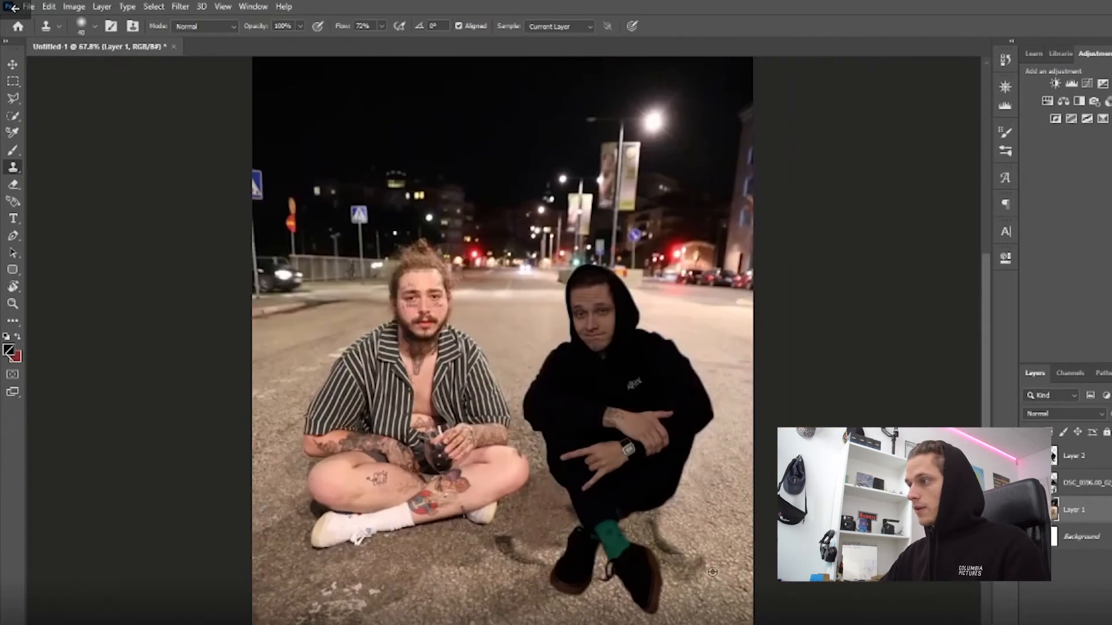
{"action": "scroll", "coordinate": [712, 573], "scroll_direction": "up", "scroll_amount": 4}
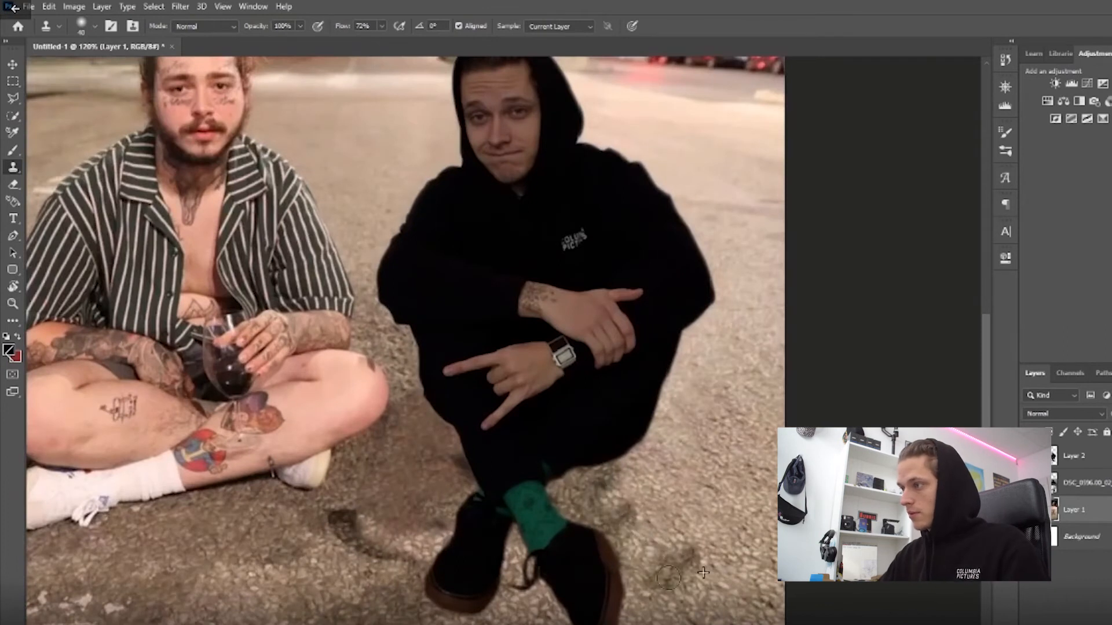
{"action": "scroll", "coordinate": [704, 573], "scroll_direction": "down", "scroll_amount": 4}
{"action": "scroll", "coordinate": [553, 340], "scroll_direction": "up", "scroll_amount": 3}
{"action": "scroll", "coordinate": [553, 340], "scroll_direction": "down", "scroll_amount": 3}
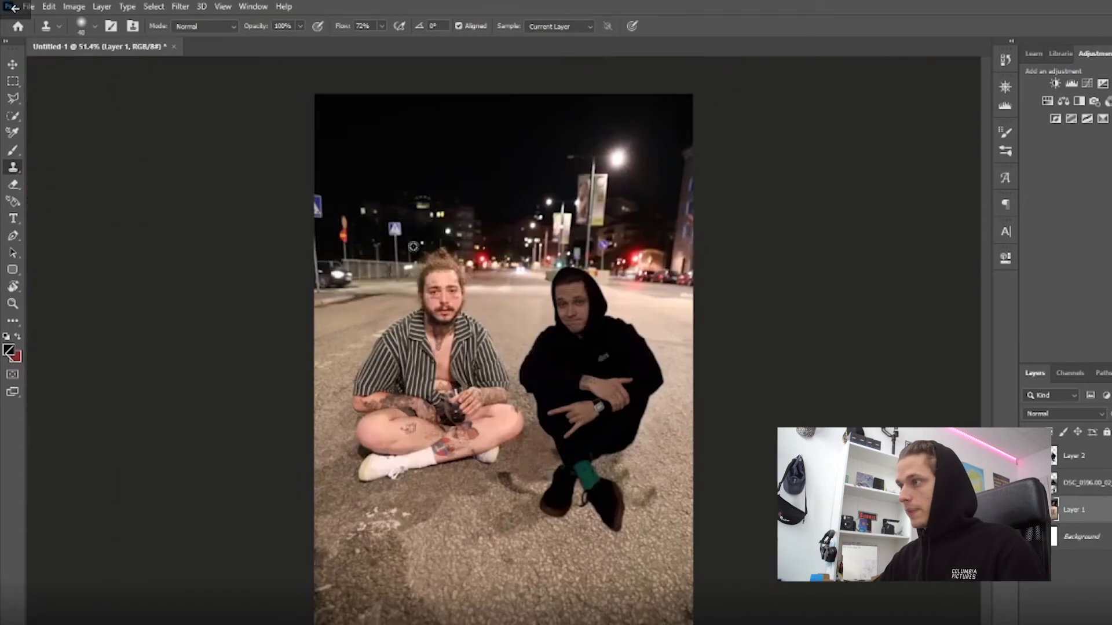
{"action": "scroll", "coordinate": [623, 297], "scroll_direction": "up", "scroll_amount": 2}
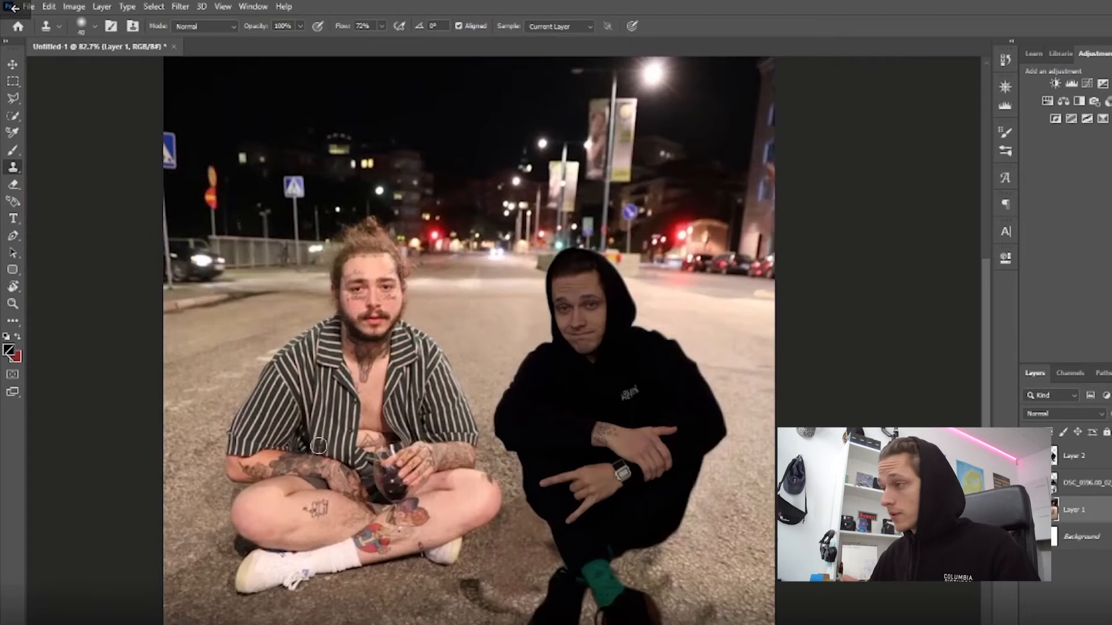
Heal the cloned asphalt patches between the two men and beside the cutout on Layer 1 with the content-aware Spot Healing Brush.
{"action": "left_click", "coordinate": [12, 118]}
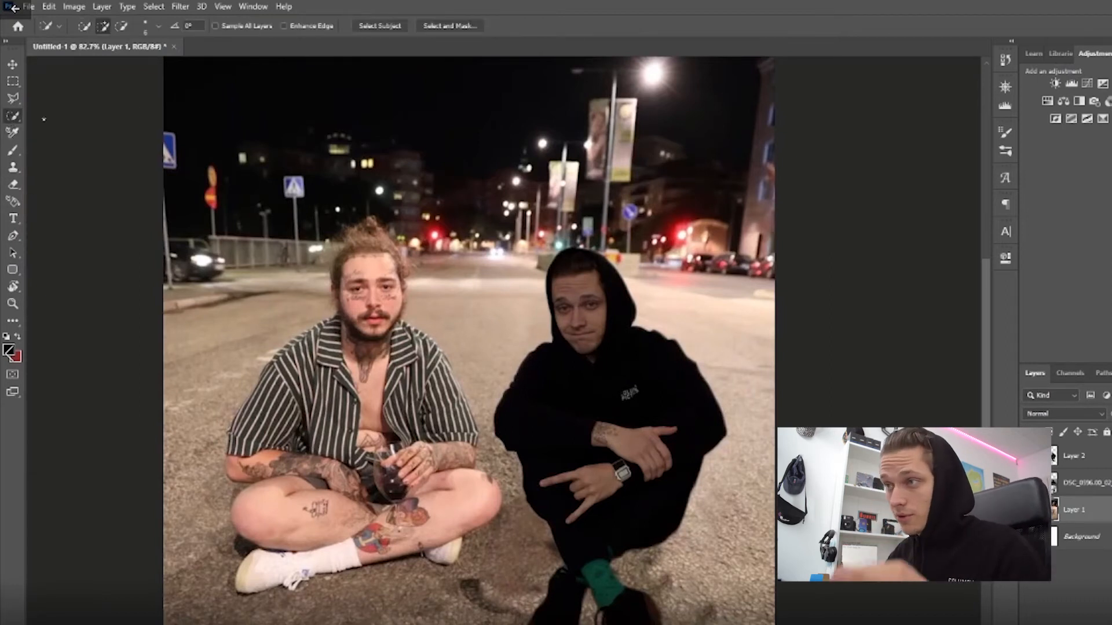
{"action": "right_click", "coordinate": [12, 118]}
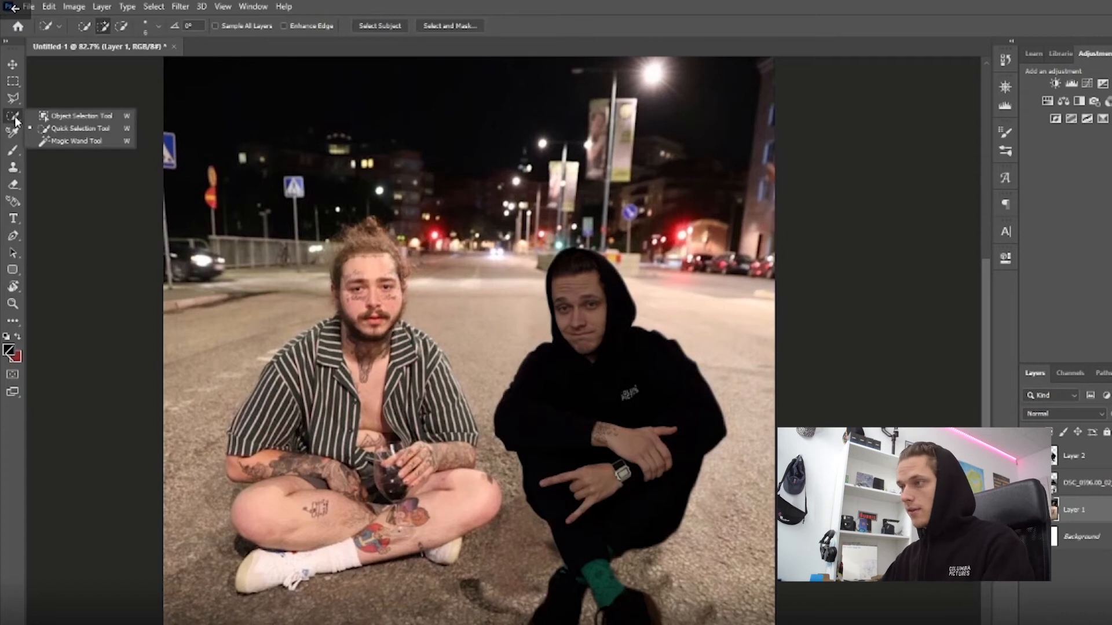
{"action": "left_click", "coordinate": [75, 224]}
{"action": "left_click", "coordinate": [13, 322]}
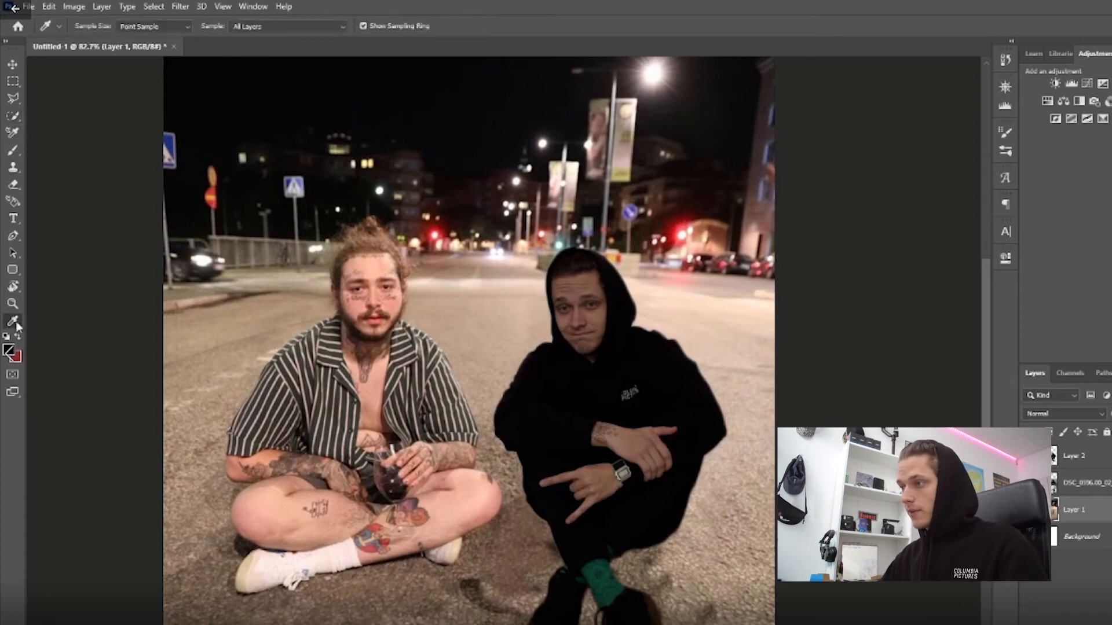
{"action": "right_click", "coordinate": [14, 323]}
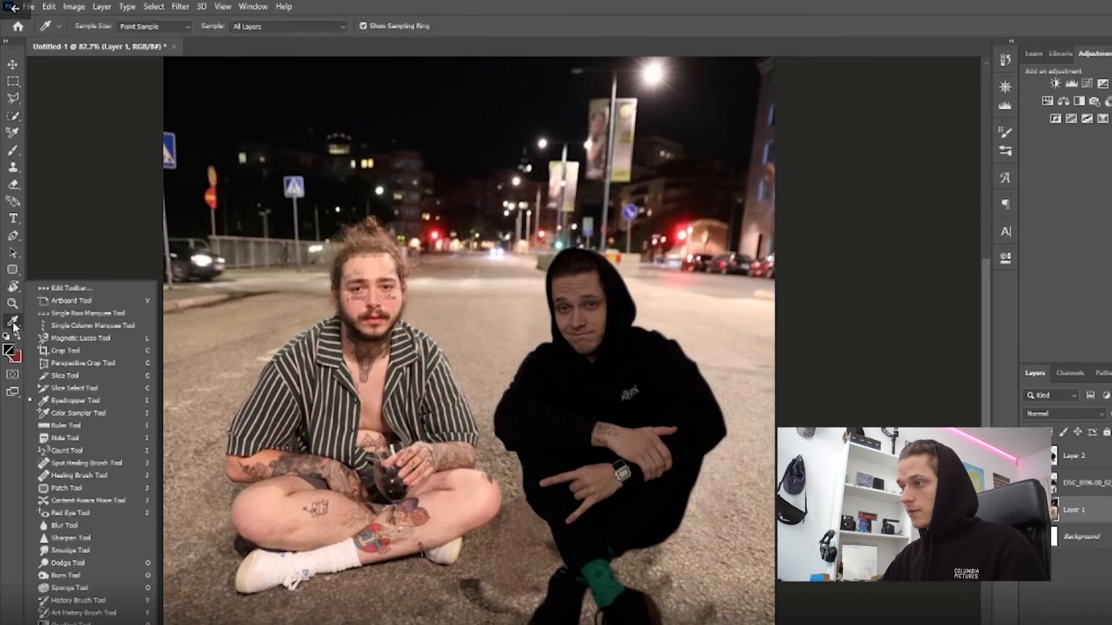
{"action": "left_click", "coordinate": [74, 476]}
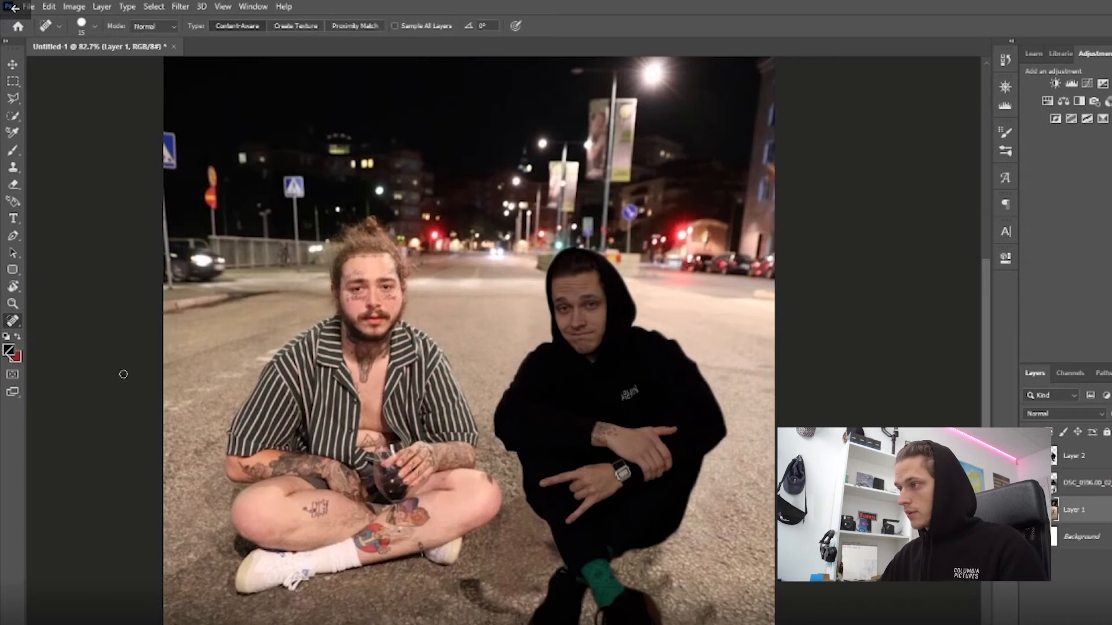
{"action": "right_click", "coordinate": [13, 323]}
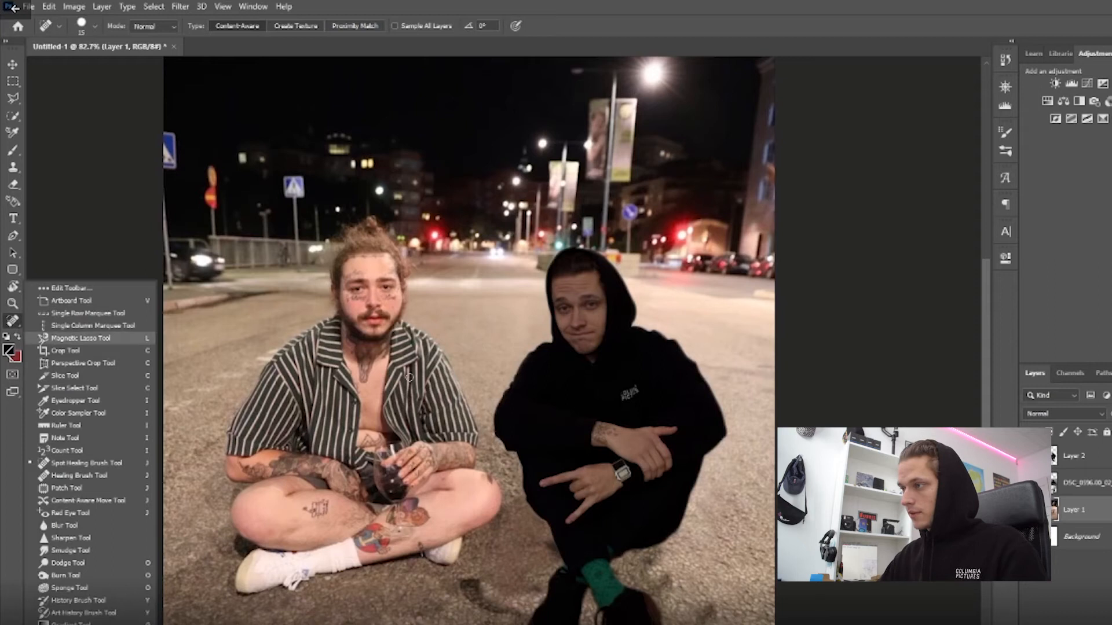
{"action": "left_click", "coordinate": [523, 403]}
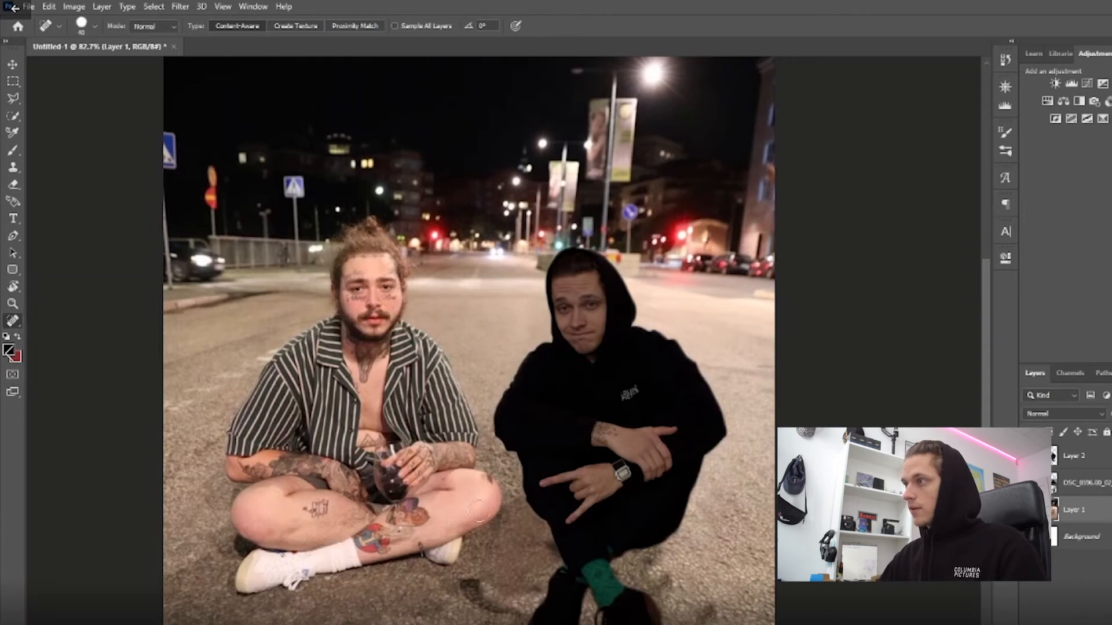
{"action": "scroll", "coordinate": [480, 511], "scroll_direction": "down", "scroll_amount": 3}
{"action": "mouse_move", "coordinate": [474, 513]}
{"action": "left_mouse_down"}
{"action": "mouse_move", "coordinate": [523, 540]}
{"action": "mouse_move", "coordinate": [504, 533]}
{"action": "left_mouse_up"}
{"action": "left_click_drag", "start_coordinate": [523, 516], "coordinate": [535, 519]}
{"action": "mouse_move", "coordinate": [648, 476]}
{"action": "left_mouse_down"}
{"action": "mouse_move", "coordinate": [672, 512]}
{"action": "mouse_move", "coordinate": [655, 495]}
{"action": "mouse_move", "coordinate": [715, 543]}
{"action": "mouse_move", "coordinate": [642, 483]}
{"action": "mouse_move", "coordinate": [667, 468]}
{"action": "left_mouse_up"}
{"action": "left_click_drag", "start_coordinate": [717, 540], "coordinate": [713, 544]}
Heal the uneven asphalt next to the cutout's shoes with the Spot Healing Brush.
{"action": "scroll", "coordinate": [608, 496], "scroll_direction": "down", "scroll_amount": 3}
{"action": "scroll", "coordinate": [498, 498], "scroll_direction": "down", "scroll_amount": 5}
{"action": "scroll", "coordinate": [494, 452], "scroll_direction": "up", "scroll_amount": 3}
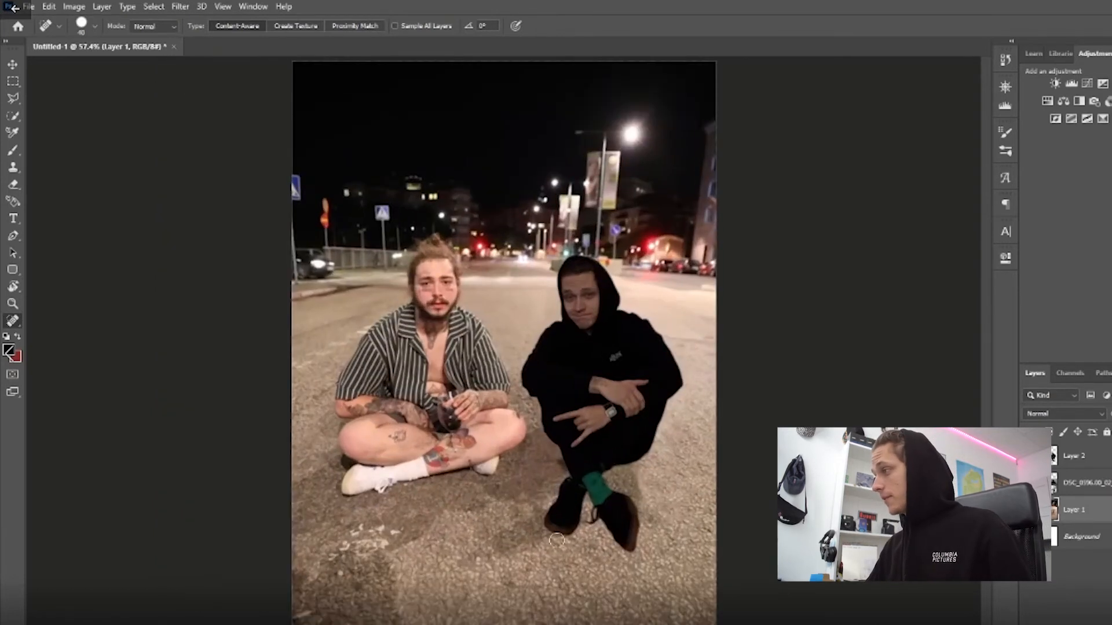
{"action": "scroll", "coordinate": [533, 513], "scroll_direction": "up", "scroll_amount": 2}
{"action": "left_click_drag", "start_coordinate": [543, 514], "coordinate": [518, 502]}
{"action": "scroll", "coordinate": [574, 504], "scroll_direction": "up", "scroll_amount": 6}
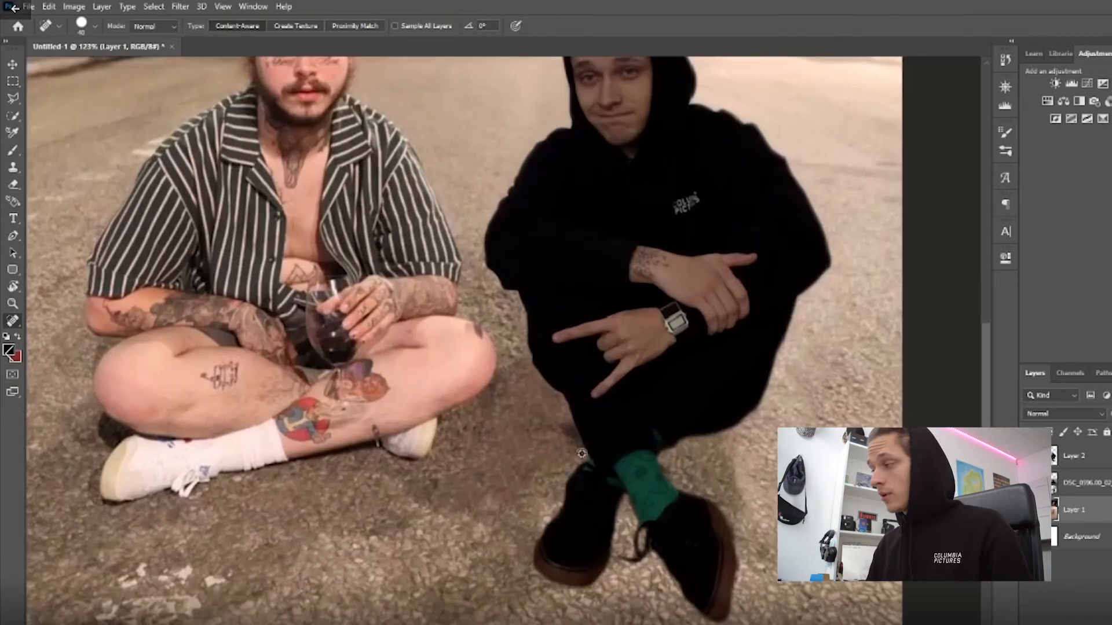
Add a new layer directly beneath the cutout on Layer 2 and set up an 800 px Soft Round brush with 0% hardness.
{"action": "scroll", "coordinate": [625, 399], "scroll_direction": "down", "scroll_amount": 2}
{"action": "scroll", "coordinate": [635, 375], "scroll_direction": "down", "scroll_amount": 3}
{"action": "scroll", "coordinate": [660, 400], "scroll_direction": "up", "scroll_amount": 2}
{"action": "scroll", "coordinate": [686, 423], "scroll_direction": "up", "scroll_amount": 2}
{"action": "scroll", "coordinate": [755, 330], "scroll_direction": "up", "scroll_amount": 1}
{"action": "left_click", "coordinate": [1078, 580]}
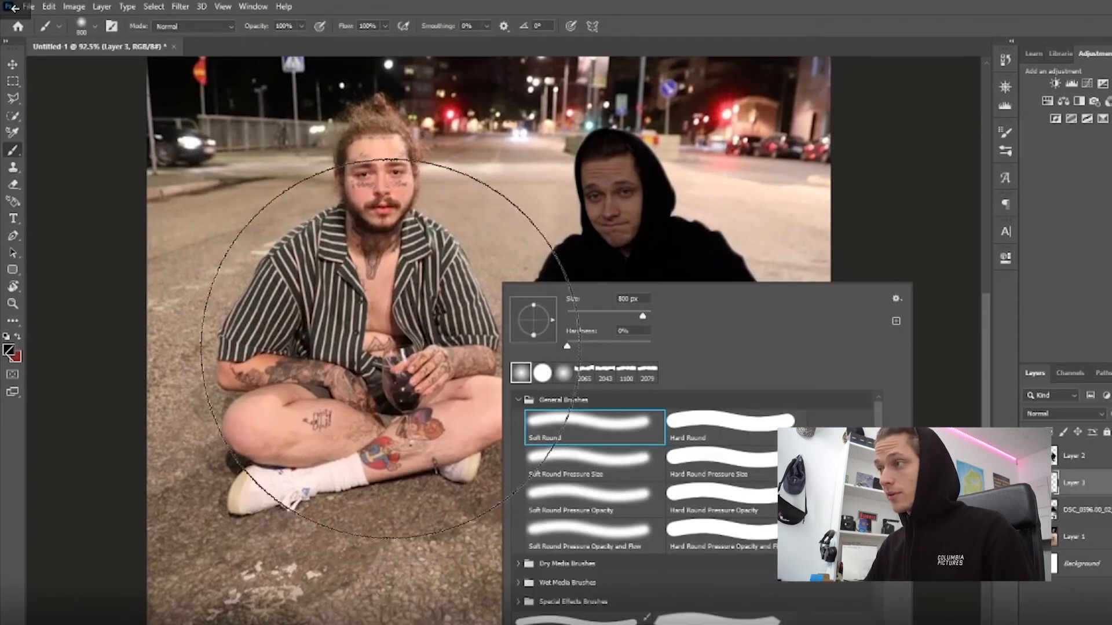
{"action": "right_click", "coordinate": [397, 281]}
{"action": "right_click", "coordinate": [499, 235]}
{"action": "right_click", "coordinate": [459, 196]}
{"action": "right_click", "coordinate": [650, 180]}
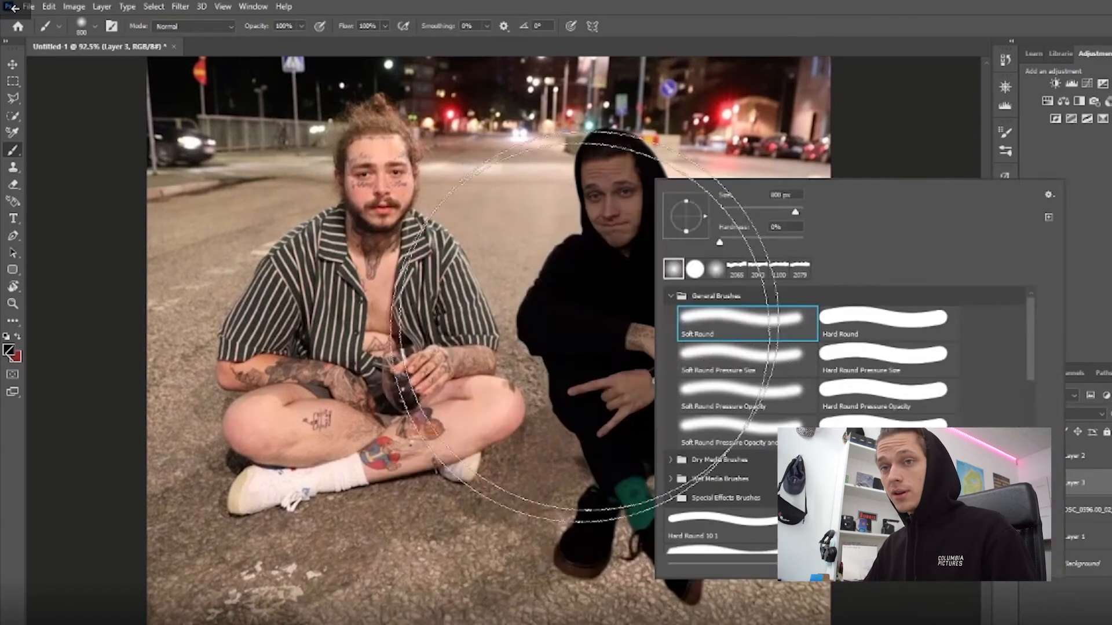
Try a large black shadow stroke between the two men with the 800 px brush, and undo it.
{"action": "right_click", "coordinate": [461, 285]}
{"action": "right_click", "coordinate": [342, 286]}
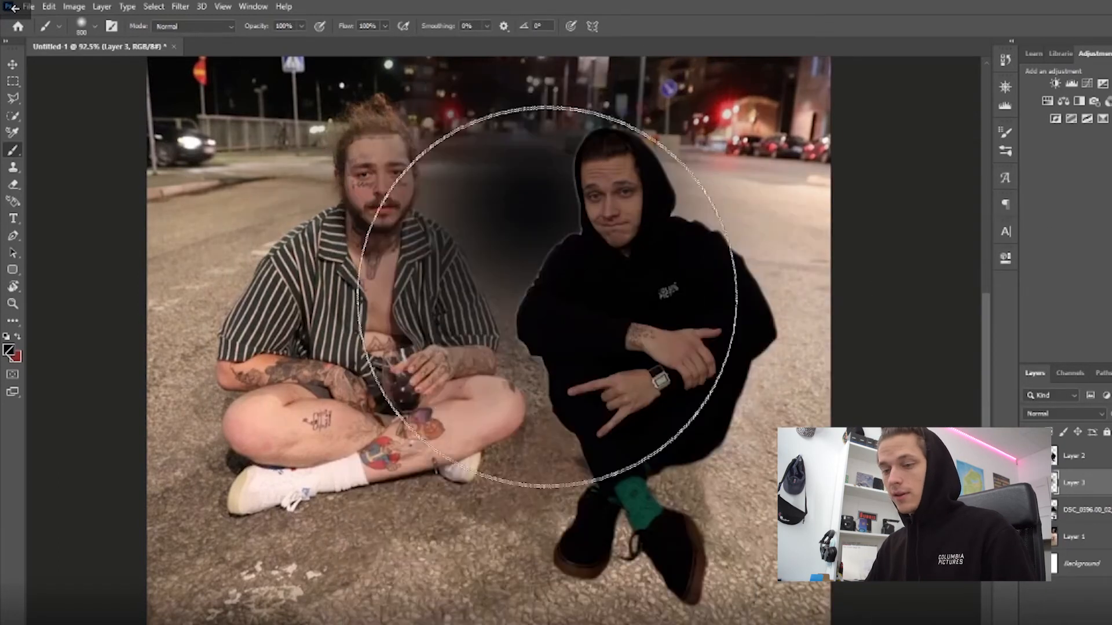
{"action": "key", "text": "ctrl+z"}
Set the brush to 300 px with 61% flow and 56% opacity.
{"action": "key", "text": "bracketleft"}
{"action": "key", "text": "bracketleft"}
{"action": "key", "text": "bracketleft"}
{"action": "key", "text": "bracketleft"}
{"action": "key", "text": "bracketleft"}
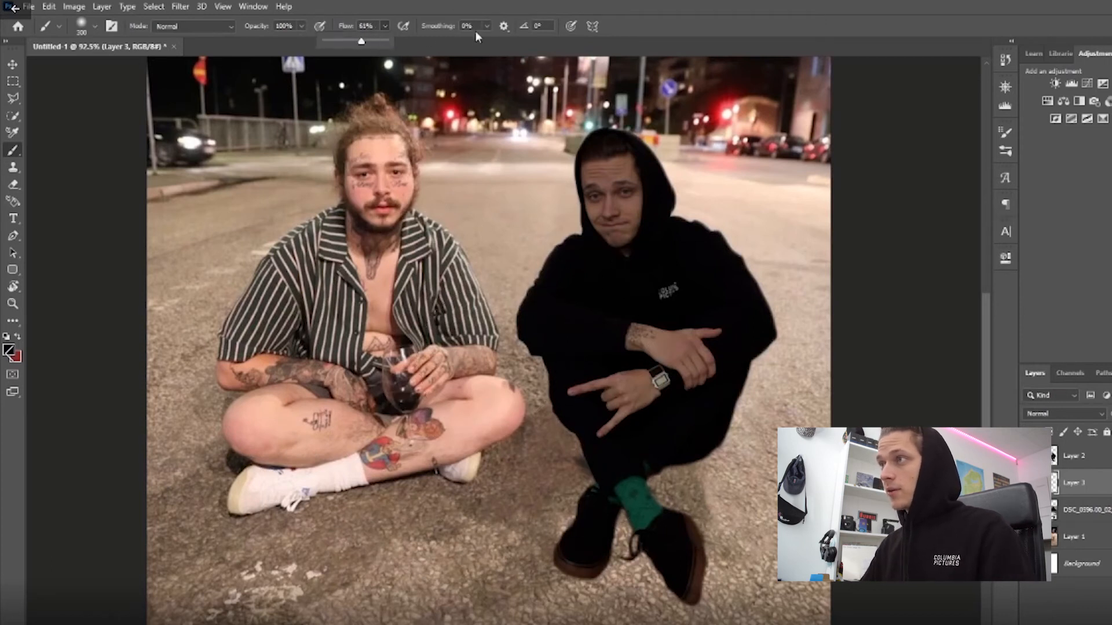
{"action": "left_click", "coordinate": [300, 26]}
{"action": "left_click_drag", "start_coordinate": [265, 41], "coordinate": [275, 41]}
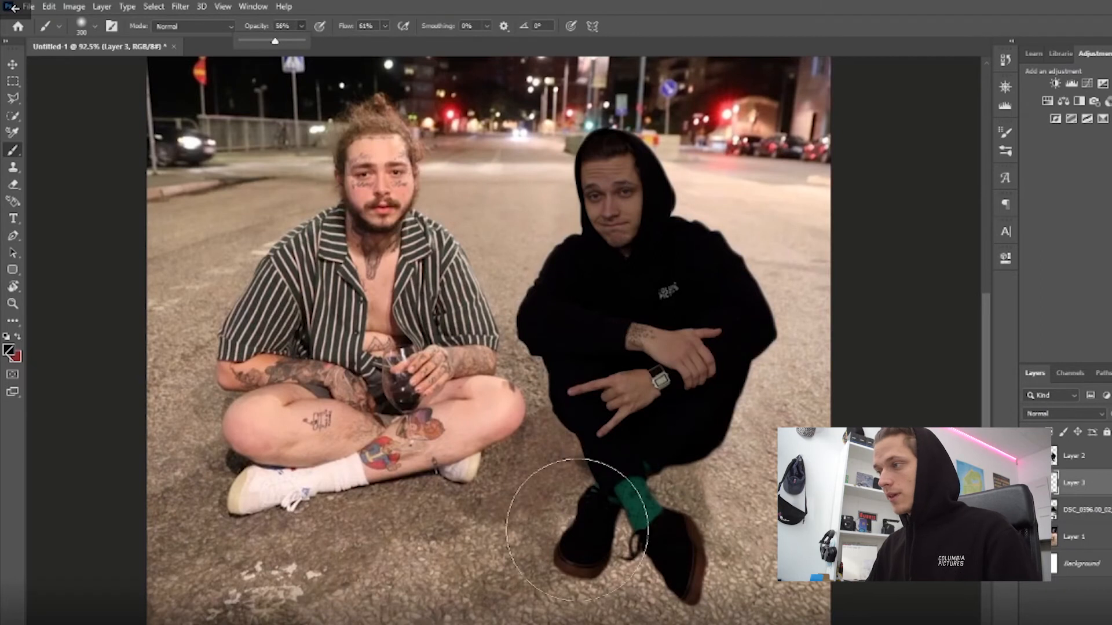
Paint a soft black shadow on the ground around the cutout's legs on Layer 3, reducing the brush to 175 px.
{"action": "scroll", "coordinate": [595, 508], "scroll_direction": "down", "scroll_amount": 3}
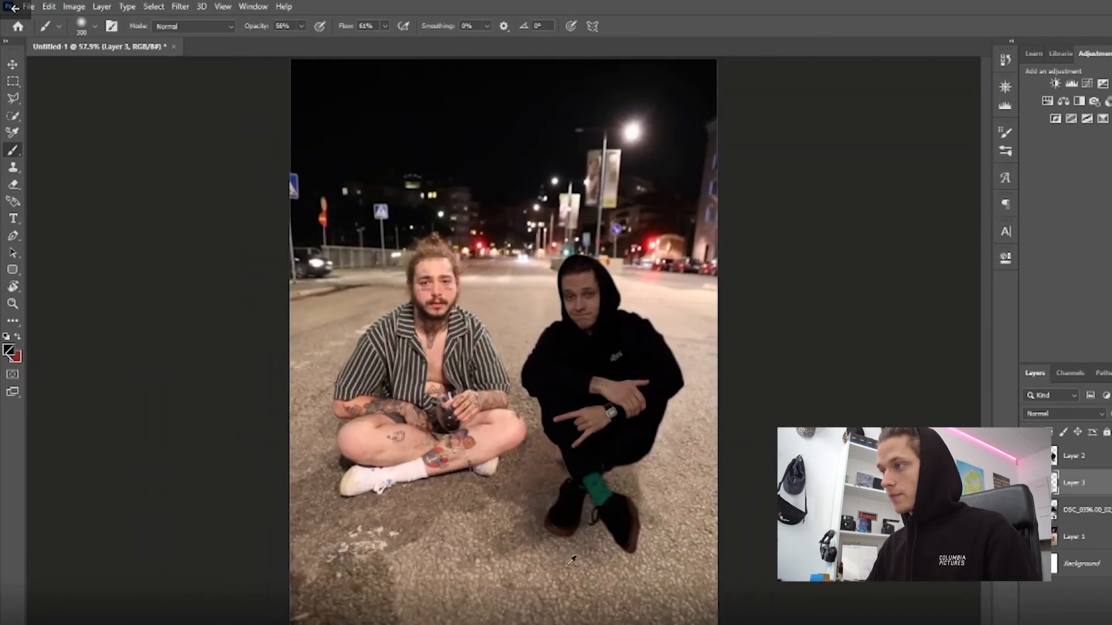
{"action": "scroll", "coordinate": [595, 447], "scroll_direction": "up", "scroll_amount": 2}
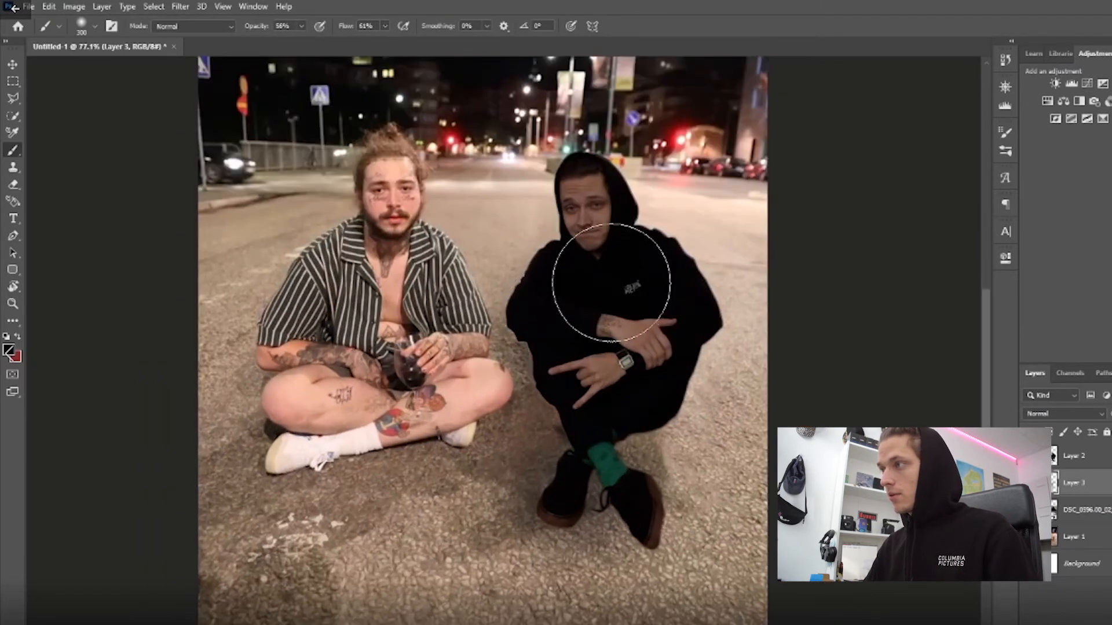
{"action": "left_click_drag", "start_coordinate": [644, 385], "coordinate": [652, 379]}
{"action": "key", "text": "bracketleft"}
{"action": "key", "text": "bracketleft"}
{"action": "key", "text": "bracketleft"}
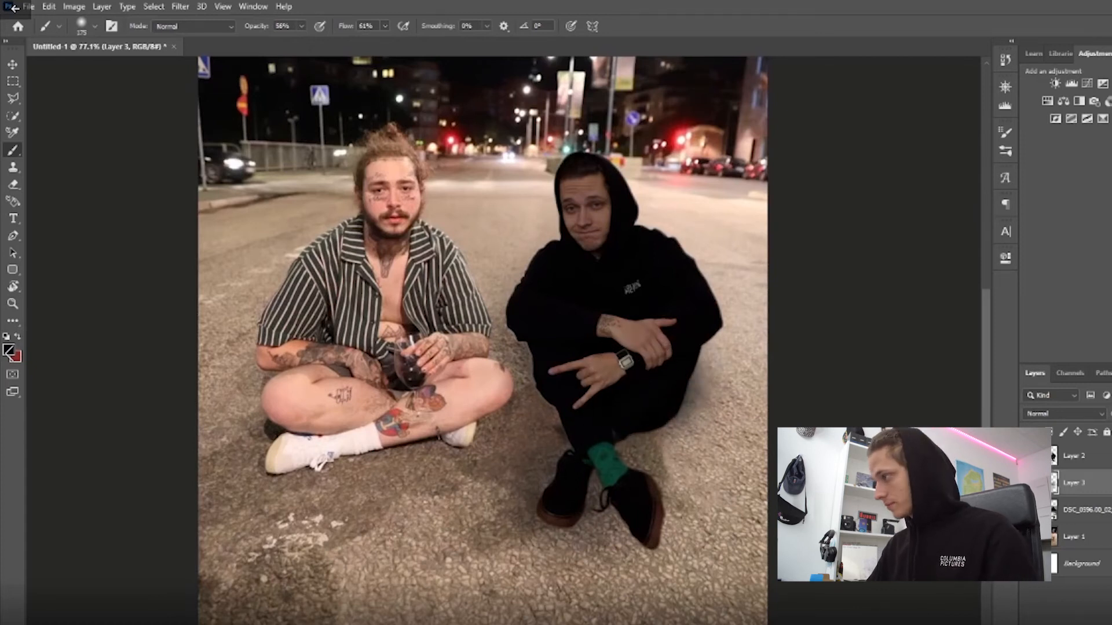
{"action": "scroll", "coordinate": [542, 318], "scroll_direction": "down", "scroll_amount": 4}
{"action": "scroll", "coordinate": [542, 317], "scroll_direction": "up", "scroll_amount": 3}
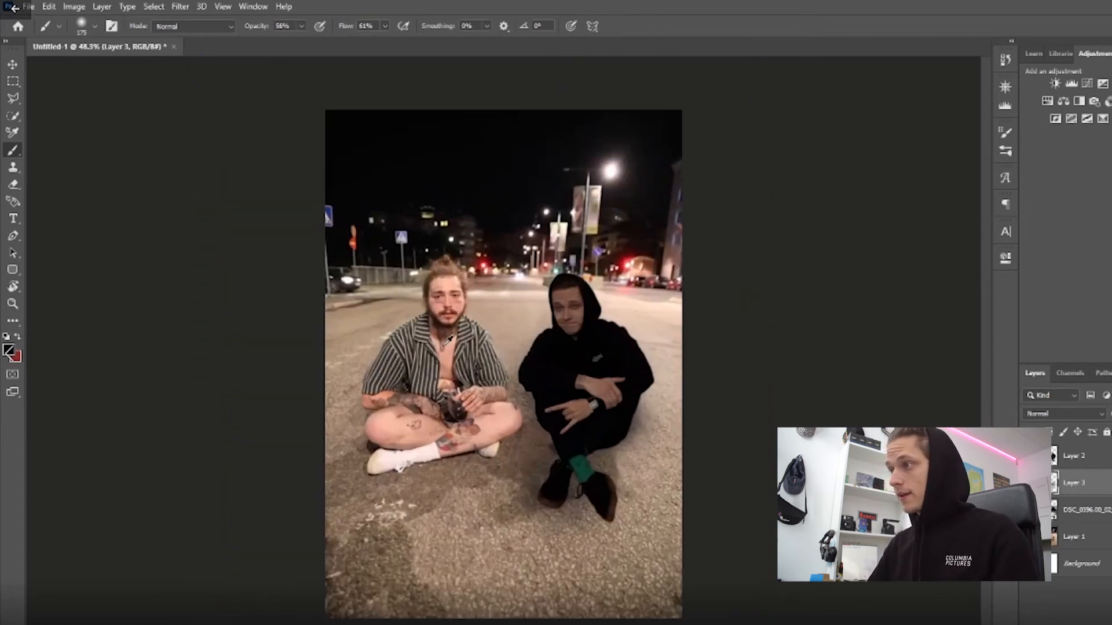
{"action": "scroll", "coordinate": [542, 318], "scroll_direction": "down", "scroll_amount": 2}
Select the whole figure of the man in the black hoodie on Layer 2 with the Quick Selection tool.
{"action": "left_click", "coordinate": [1077, 455]}
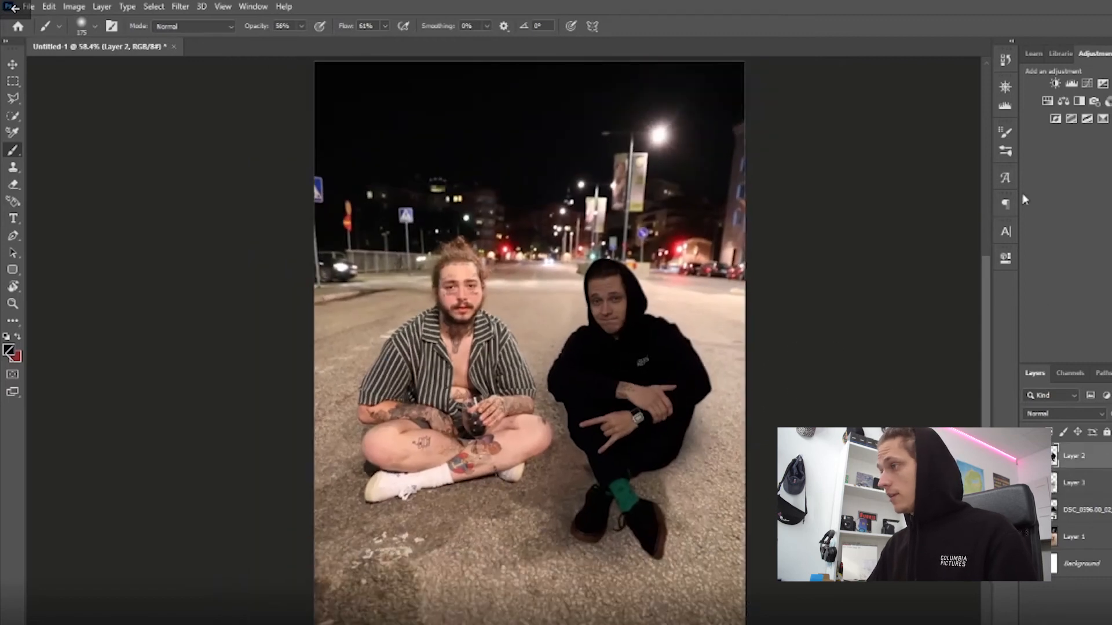
{"action": "left_click", "coordinate": [1100, 487]}
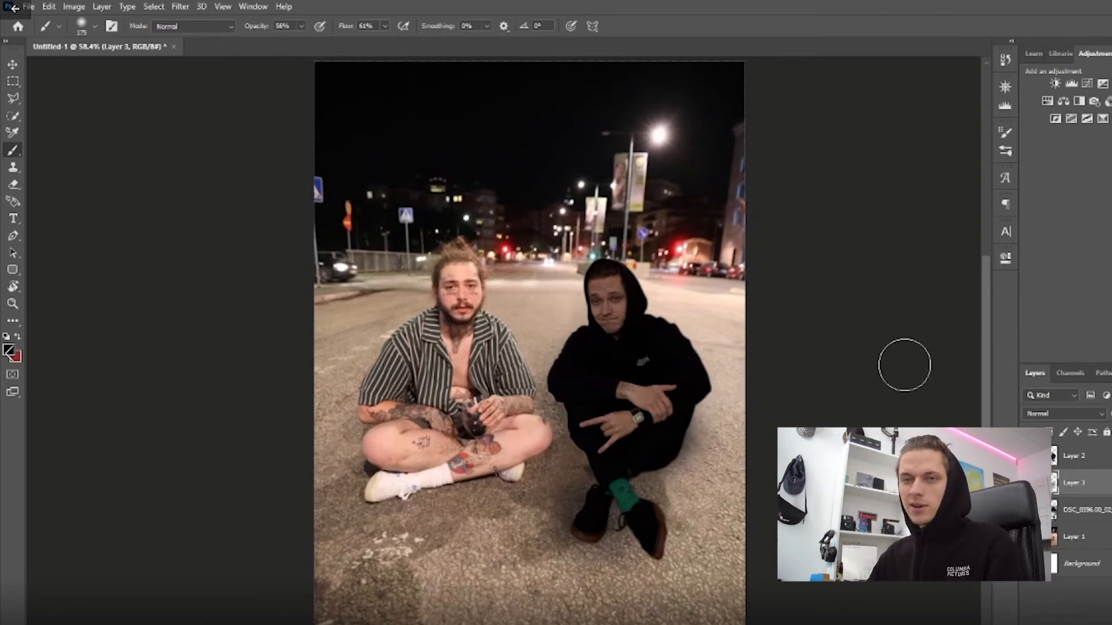
{"action": "left_click", "coordinate": [1084, 462]}
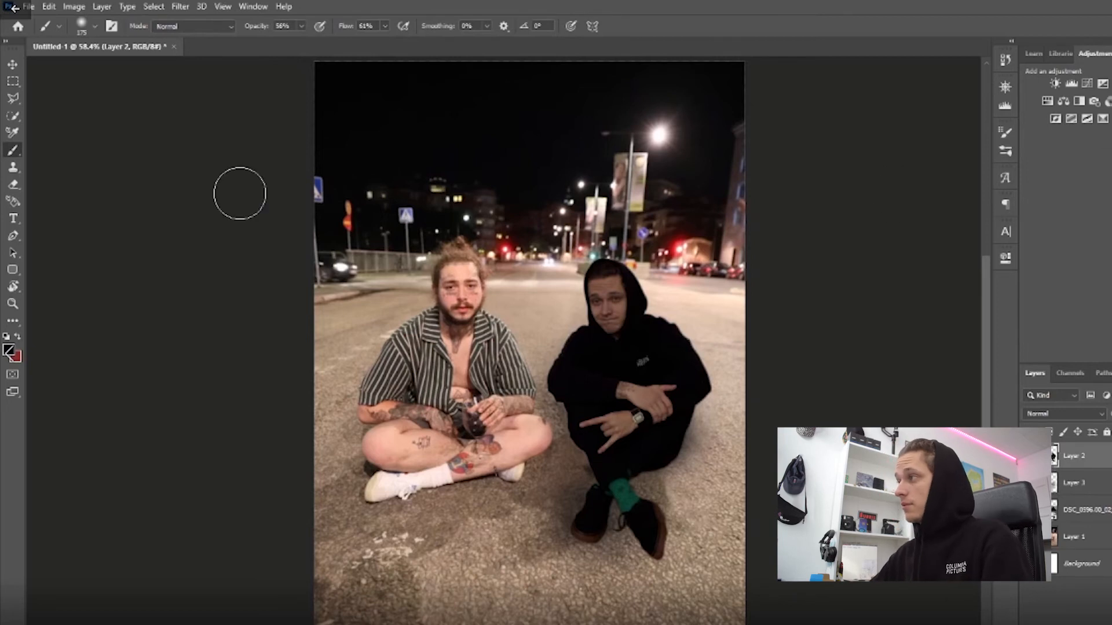
{"action": "left_click", "coordinate": [12, 116]}
{"action": "left_click_drag", "start_coordinate": [606, 317], "coordinate": [613, 400]}
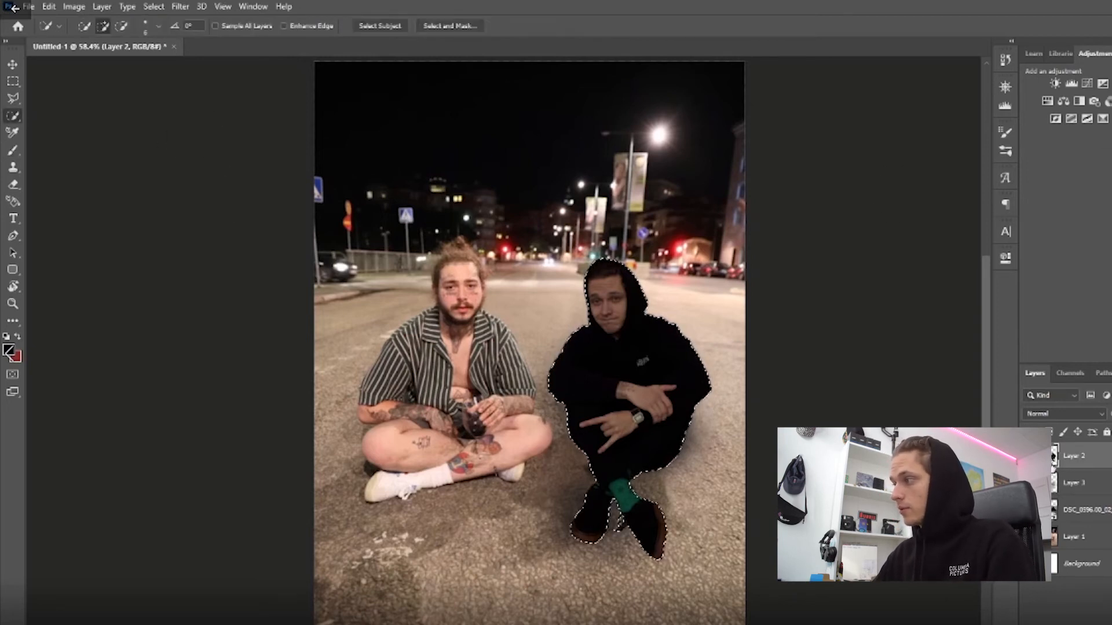
{"action": "double_click", "coordinate": [1080, 463]}
{"action": "key", "text": "Escape"}
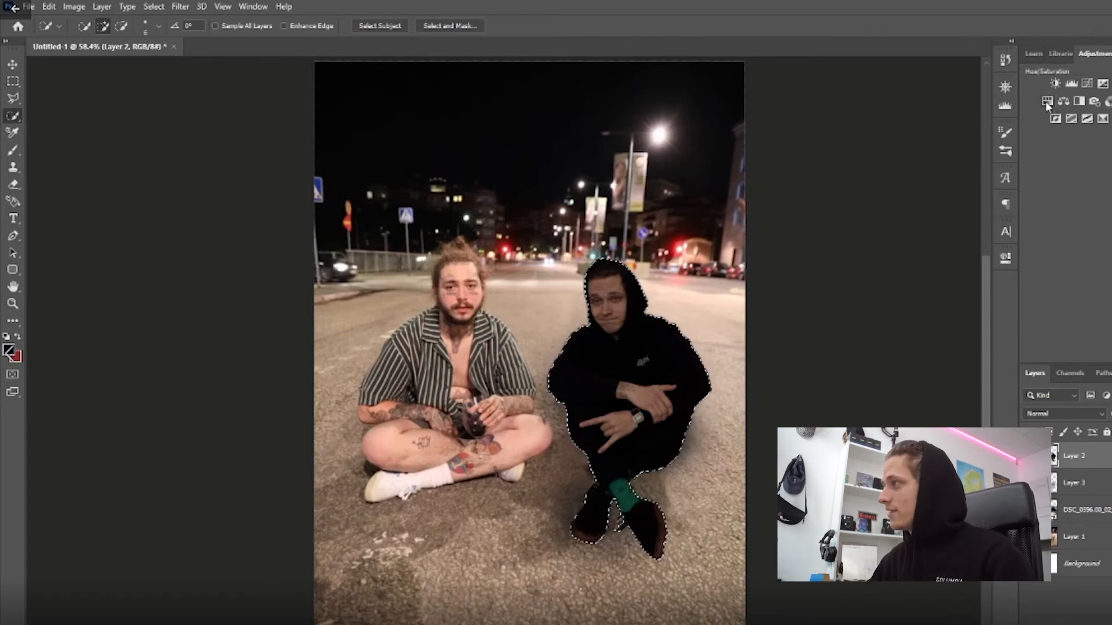
Add a Brightness/Contrast adjustment masked to the selected figure, with brightness 51 and contrast 23.
{"action": "left_click", "coordinate": [1055, 84]}
{"action": "left_click_drag", "start_coordinate": [893, 333], "coordinate": [920, 333]}
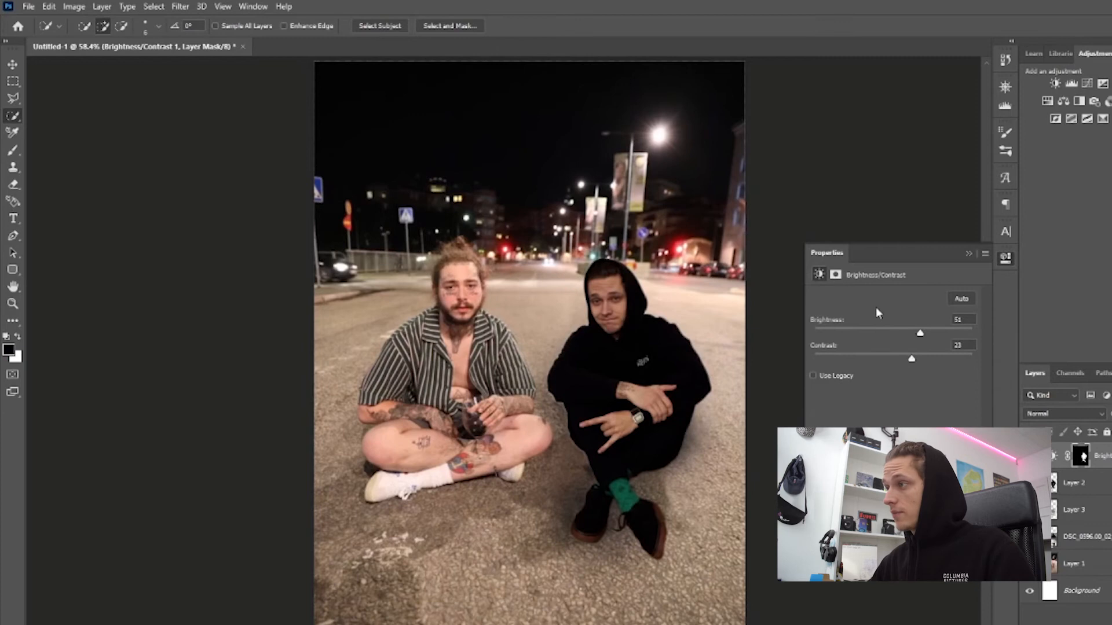
{"action": "left_click", "coordinate": [967, 255]}
Select the entire Layer 1 street photo and add a Brightness/Contrast adjustment above it with brightness -34 and contrast 38.
{"action": "left_click", "coordinate": [1077, 565]}
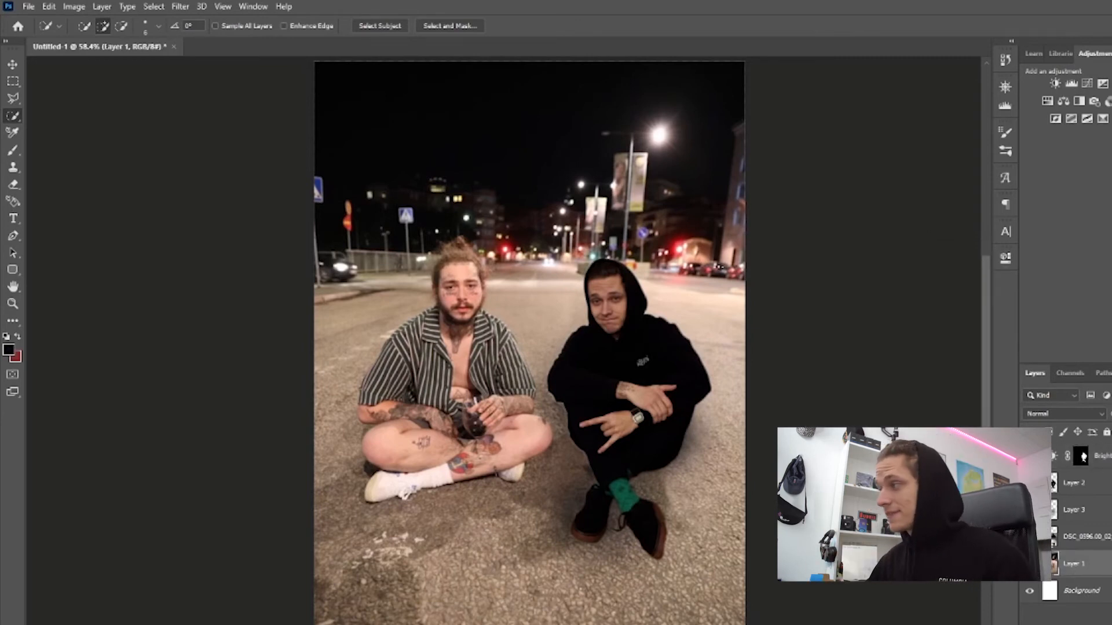
{"action": "key", "text": "ctrl+a"}
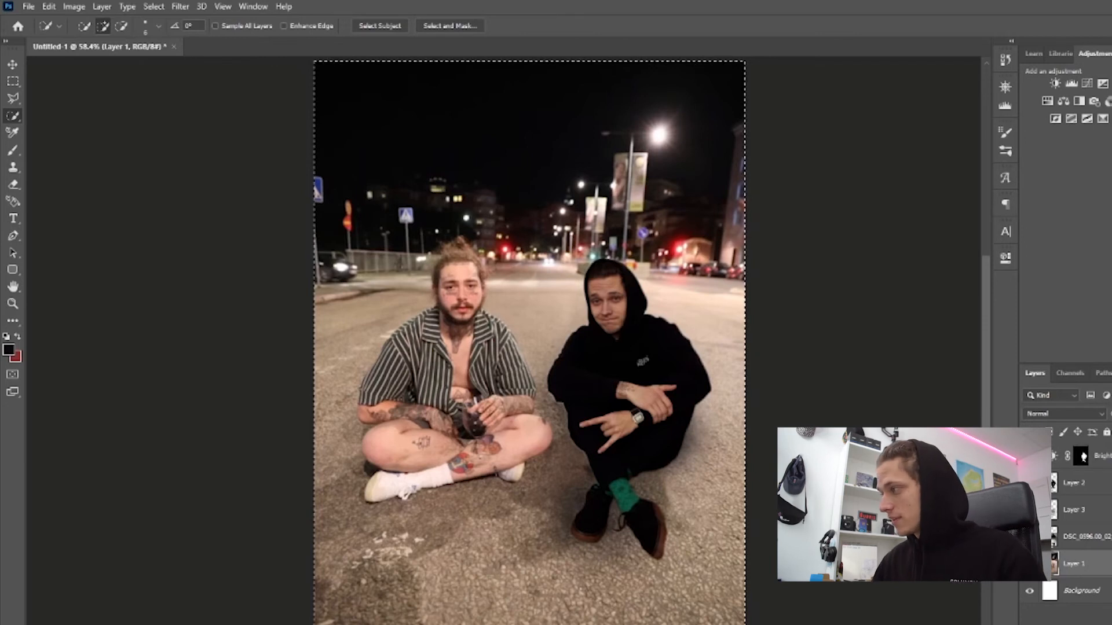
{"action": "scroll", "coordinate": [529, 347], "scroll_direction": "down", "scroll_amount": 2}
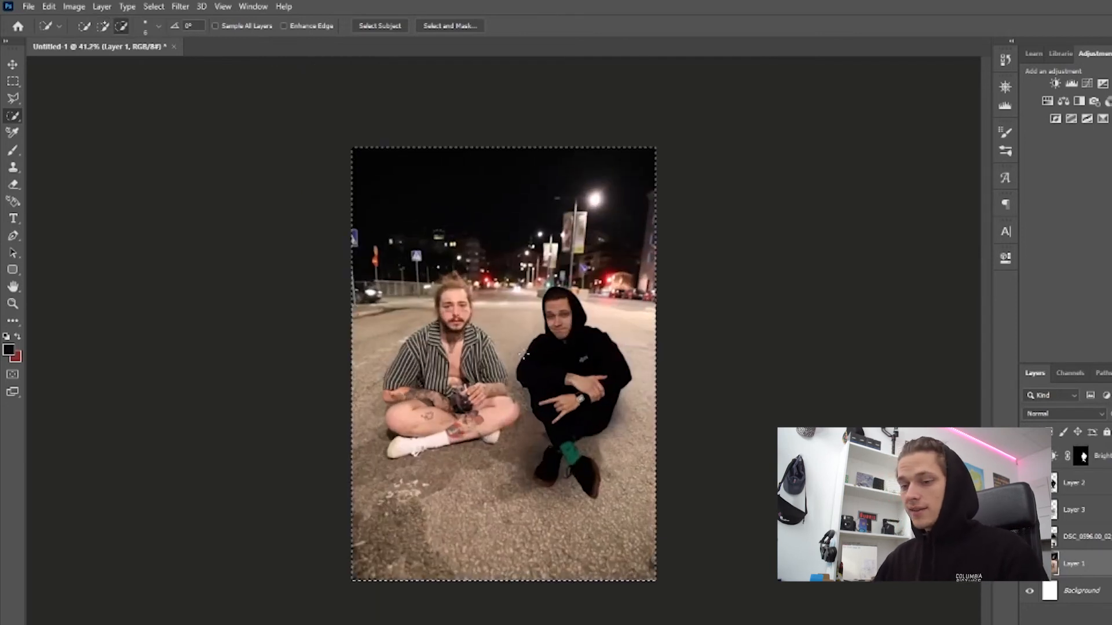
{"action": "left_click", "coordinate": [1055, 82]}
{"action": "mouse_move", "coordinate": [893, 359]}
{"action": "left_mouse_down"}
{"action": "mouse_move", "coordinate": [936, 359]}
{"action": "mouse_move", "coordinate": [891, 356]}
{"action": "left_mouse_up"}
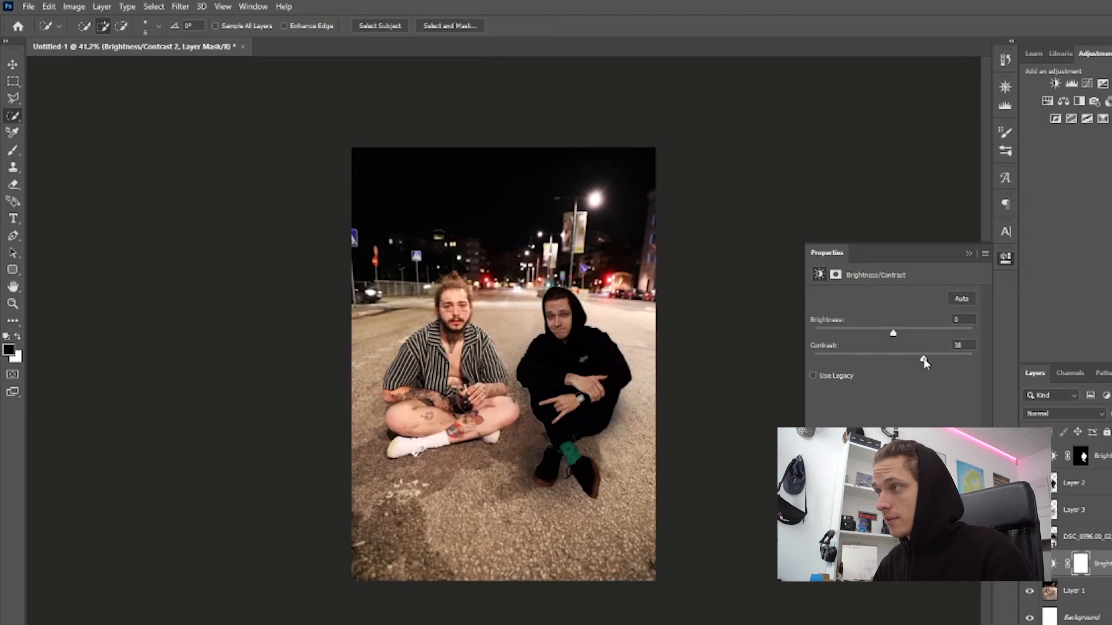
{"action": "left_click_drag", "start_coordinate": [907, 337], "coordinate": [877, 338]}
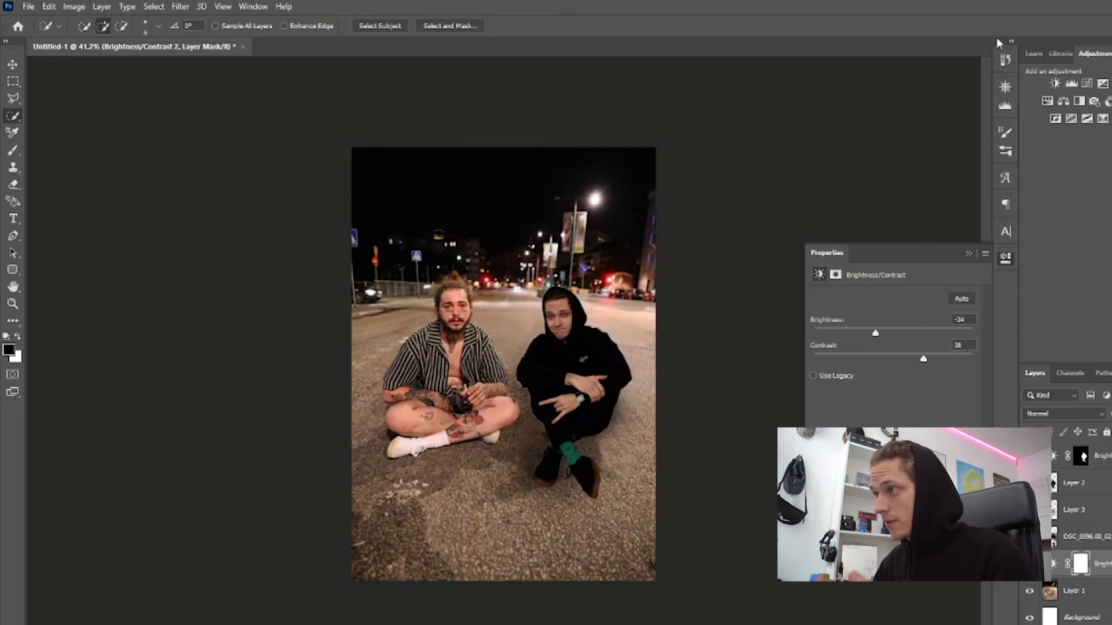
{"action": "left_click", "coordinate": [977, 260]}
Clean up the fringe along the outline of the black hoodie on Layer 2 with the Eraser tool.
{"action": "scroll", "coordinate": [478, 286], "scroll_direction": "up", "scroll_amount": 5}
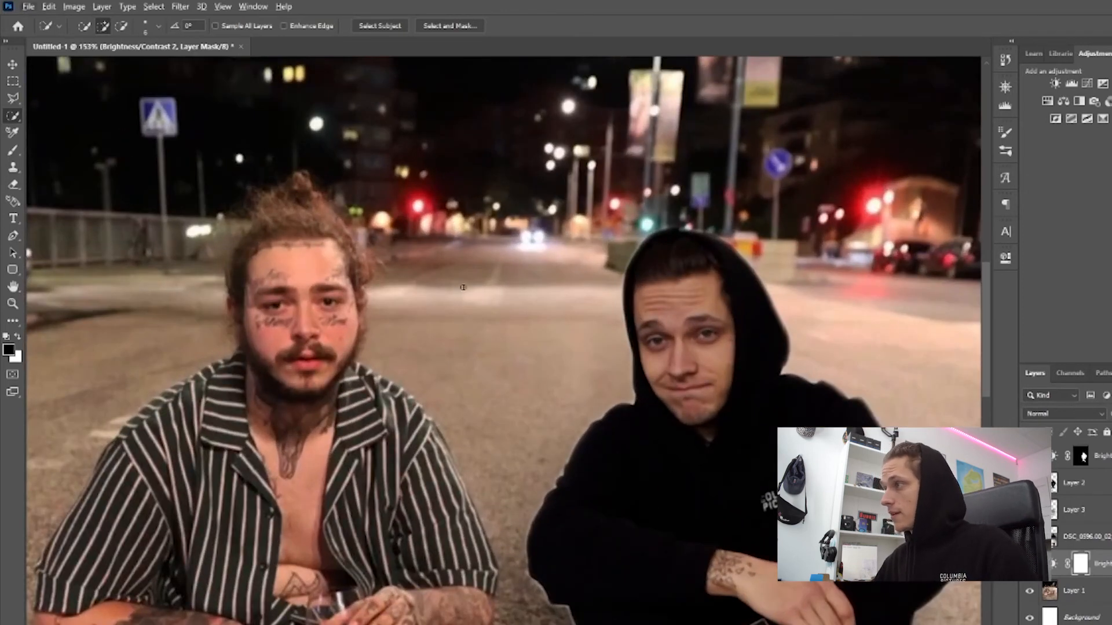
{"action": "scroll", "coordinate": [486, 348], "scroll_direction": "down", "scroll_amount": 4}
{"action": "scroll", "coordinate": [508, 419], "scroll_direction": "up", "scroll_amount": 4}
{"action": "scroll", "coordinate": [624, 439], "scroll_direction": "down", "scroll_amount": 4}
{"action": "scroll", "coordinate": [501, 344], "scroll_direction": "up", "scroll_amount": 3}
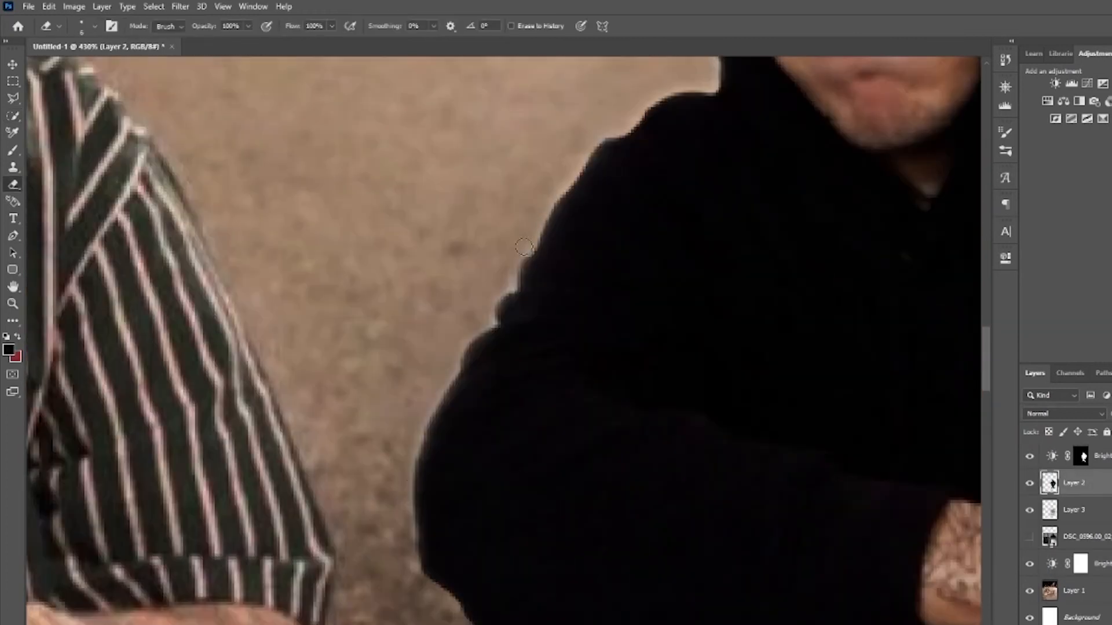
{"action": "left_click", "coordinate": [154, 7]}
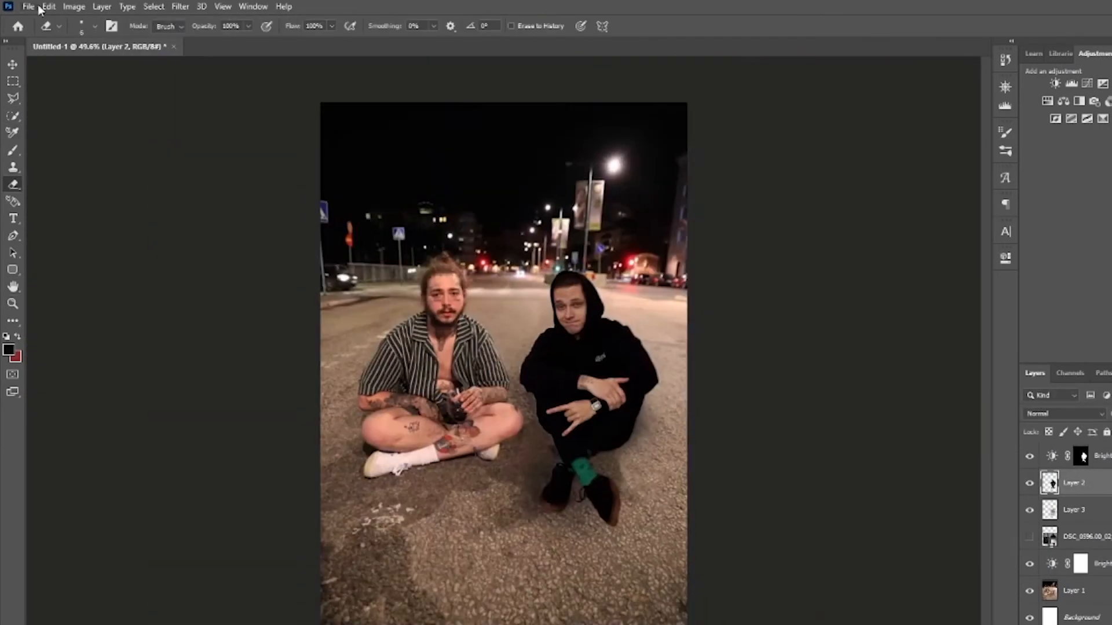